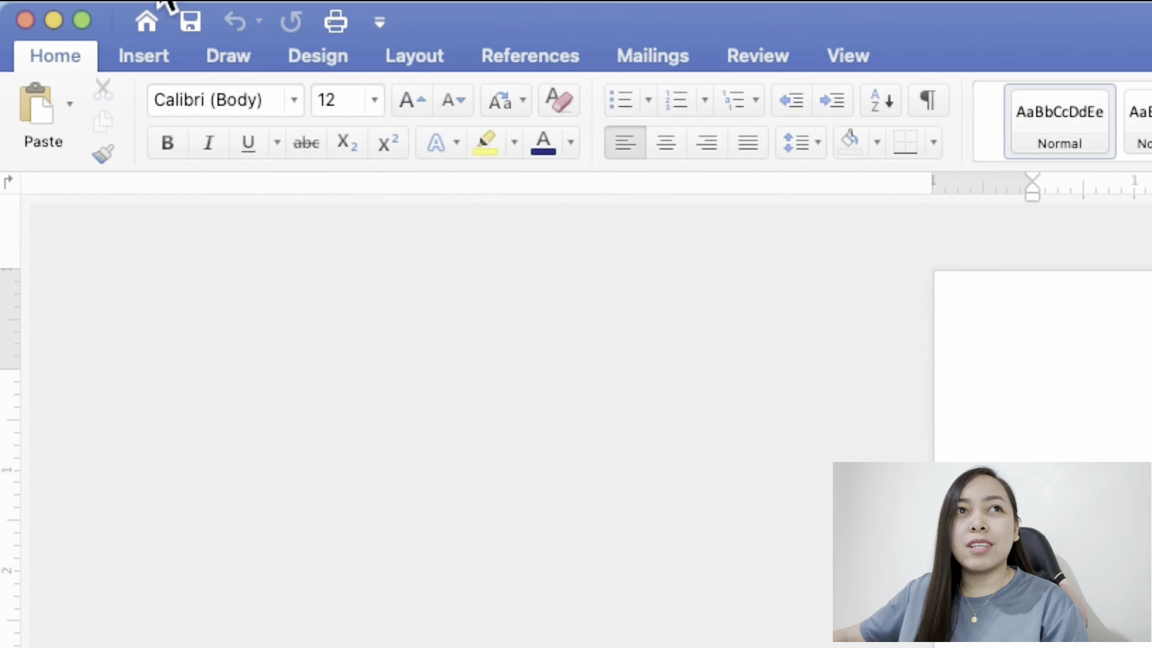
- Set the document's paper size to A4 (210 by 297 mm)
click(71, 5)
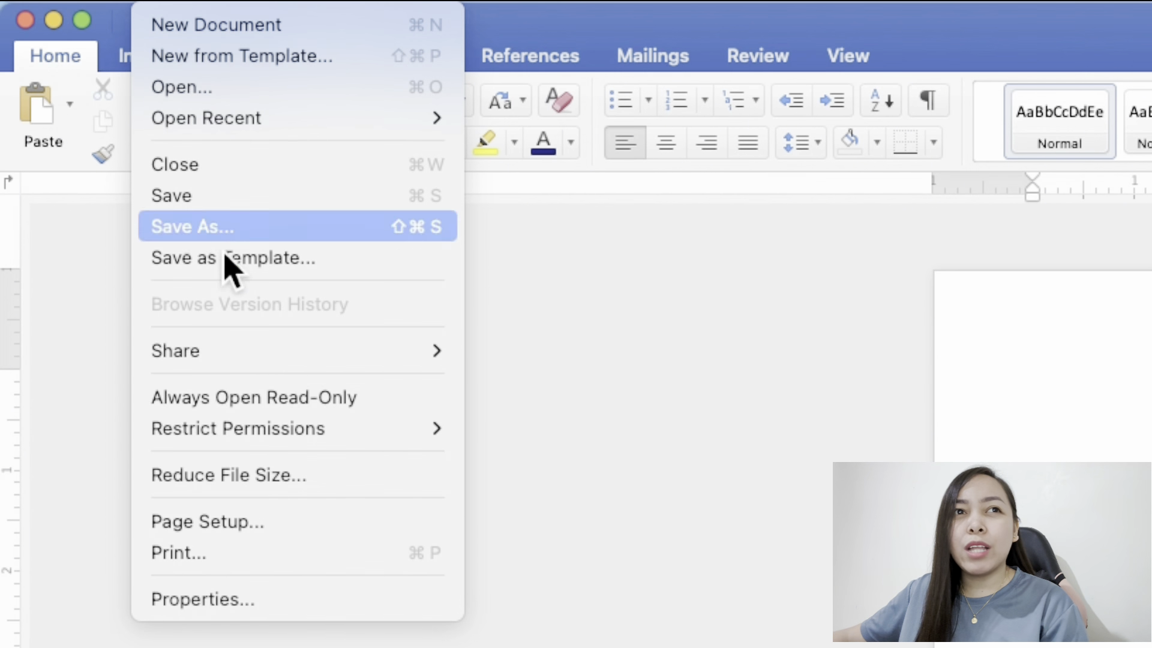
click(269, 525)
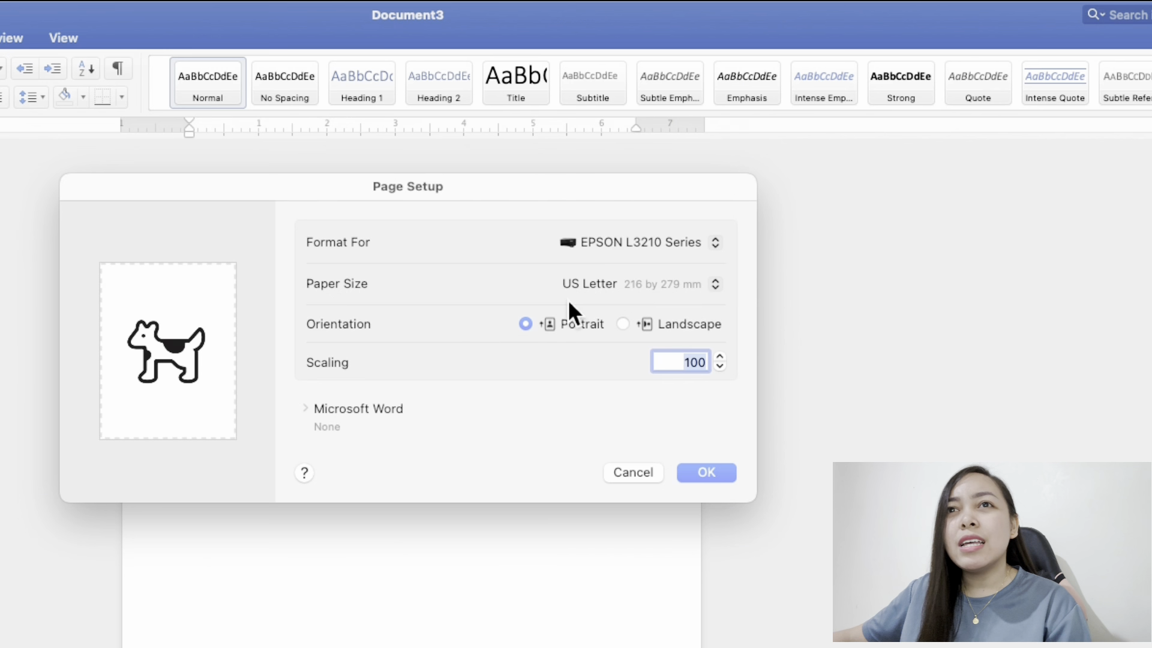
click(707, 185)
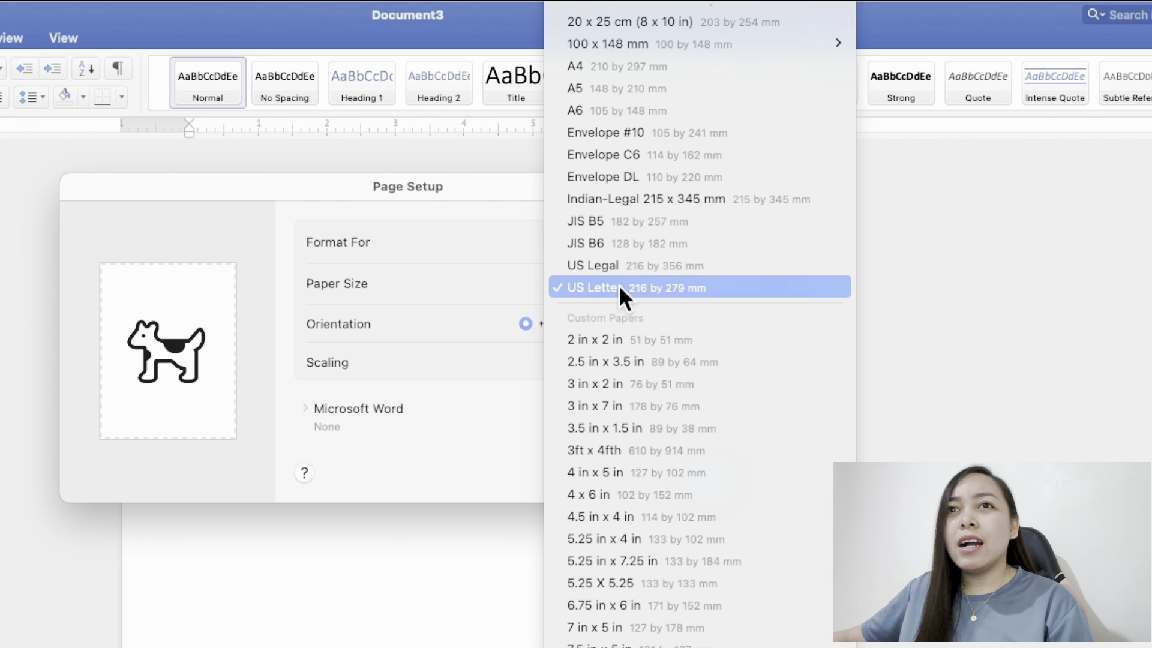
click(596, 66)
click(706, 478)
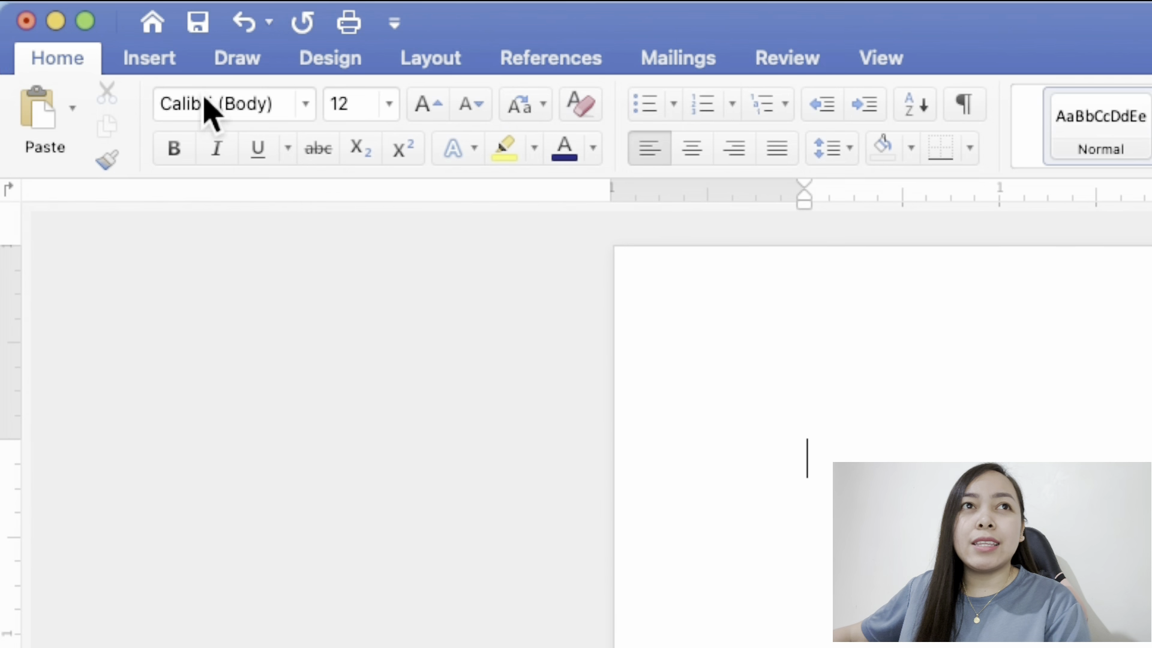
- Draw a rectangle about 1.88" wide and 2.03" high near the page's upper-left corner
click(67, 34)
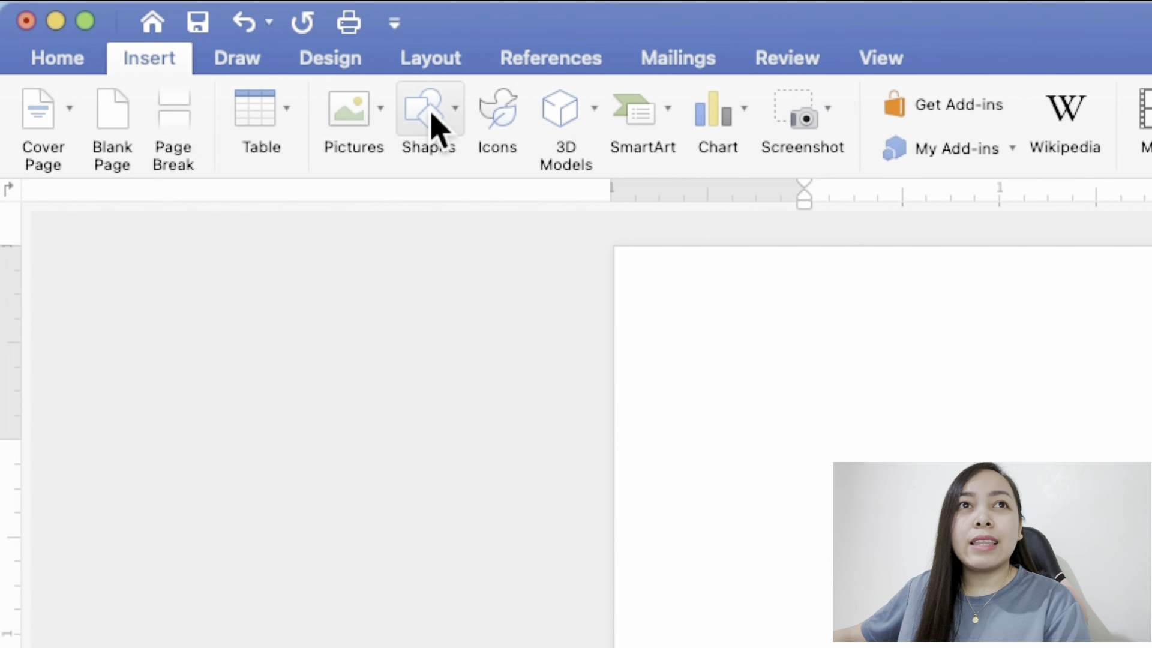
click(431, 122)
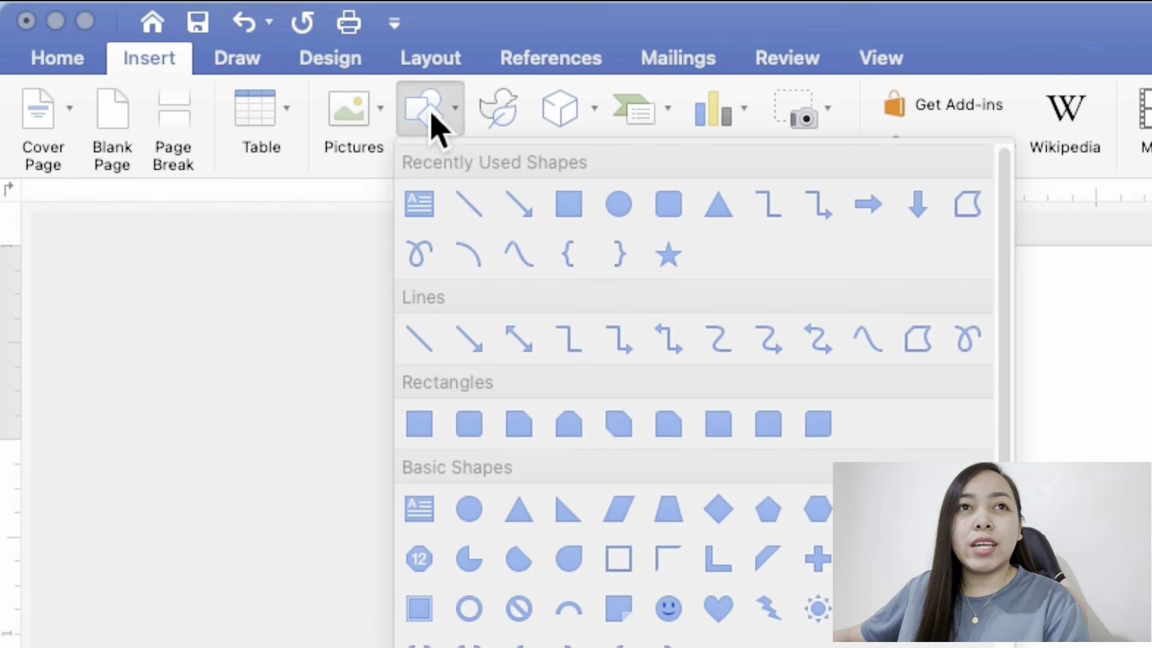
click(560, 211)
drag(695, 336, 1073, 647)
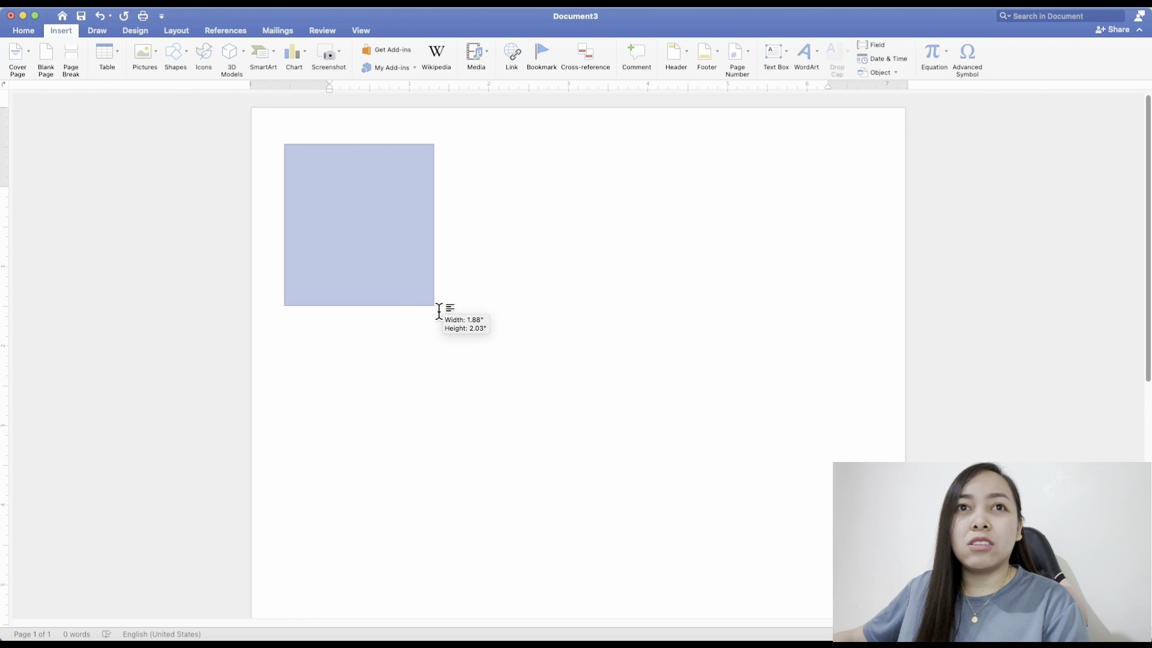
drag(438, 311, 439, 309)
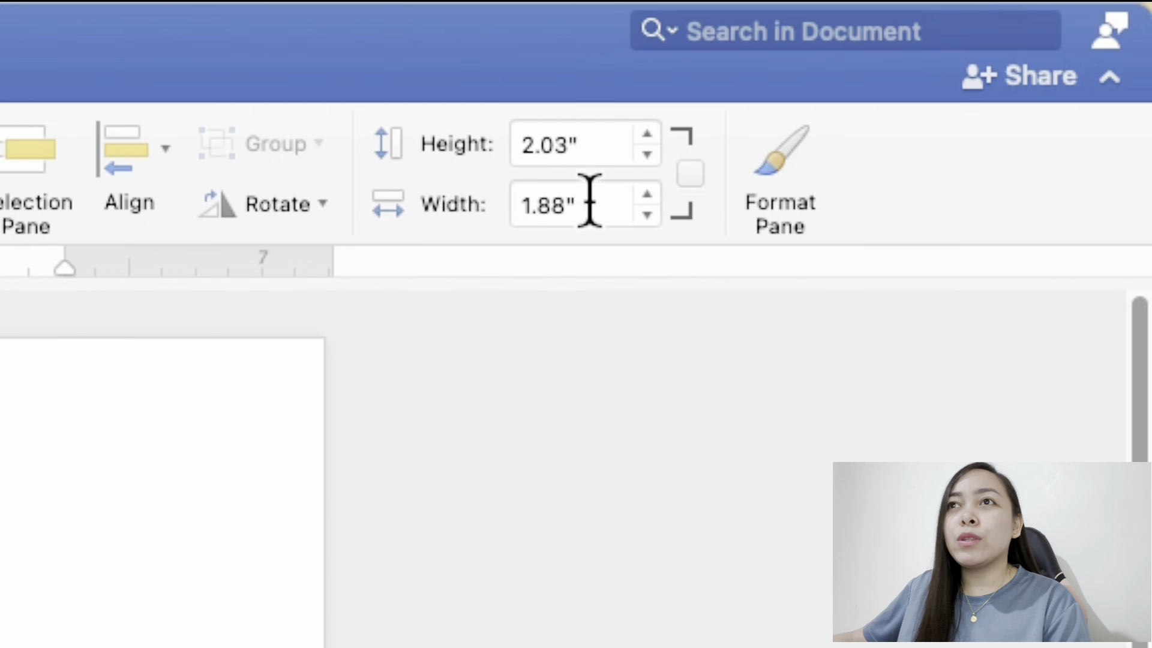
- Set the rectangle's height and width to 1" each to make it a square
click(982, 52)
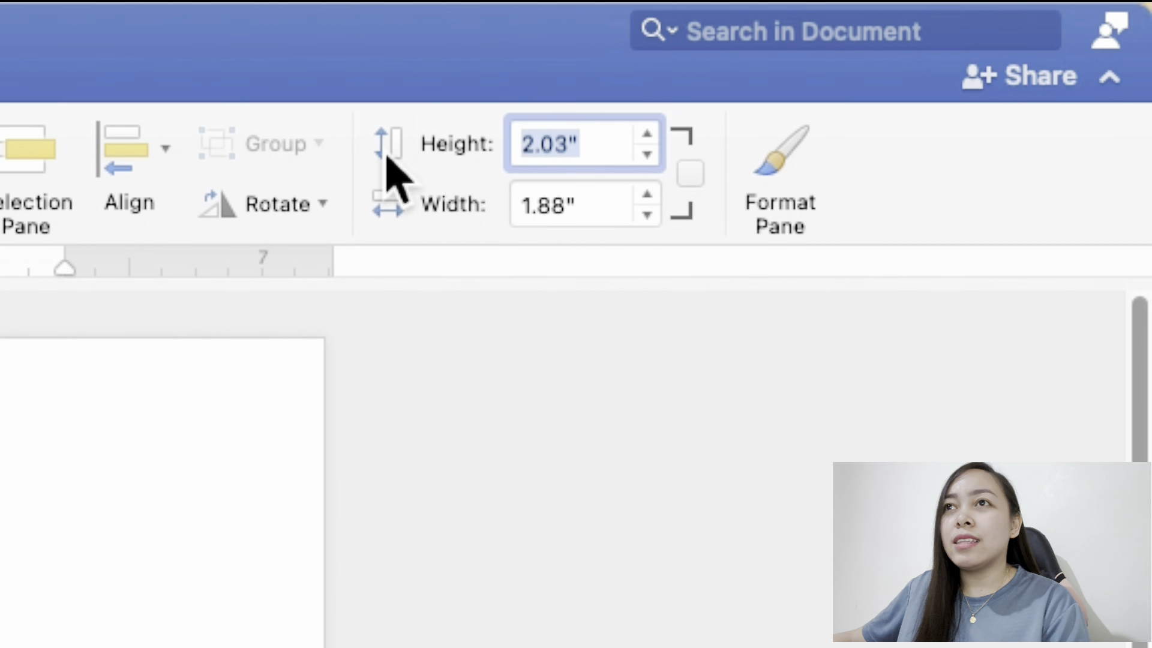
text(1)
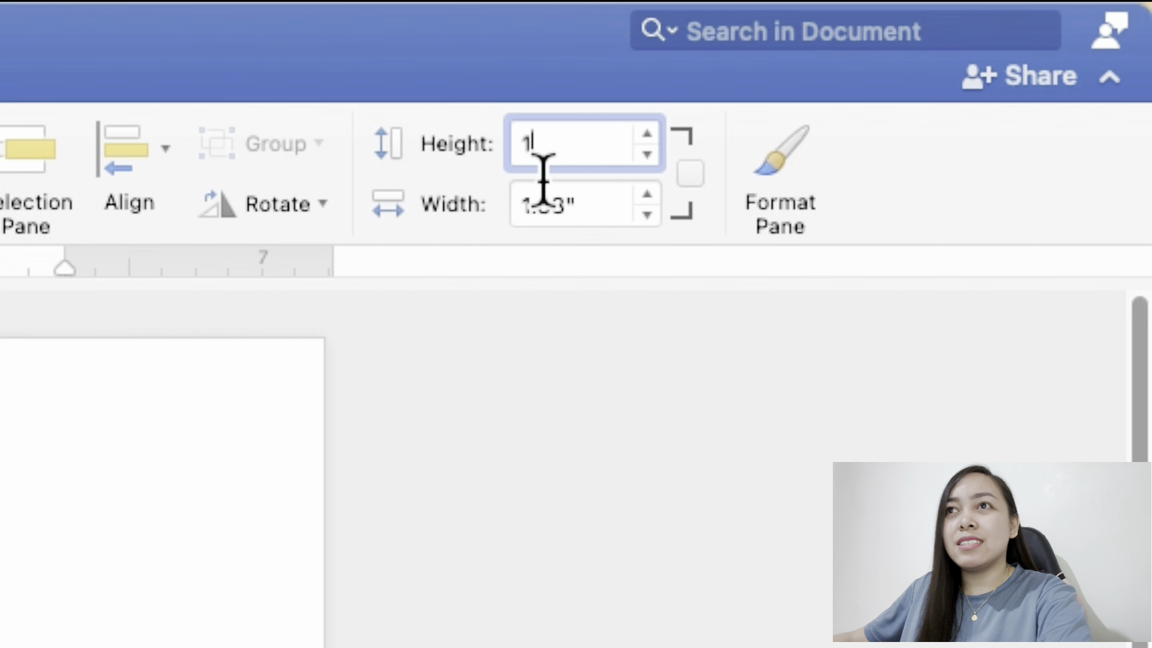
drag(602, 218, 522, 226)
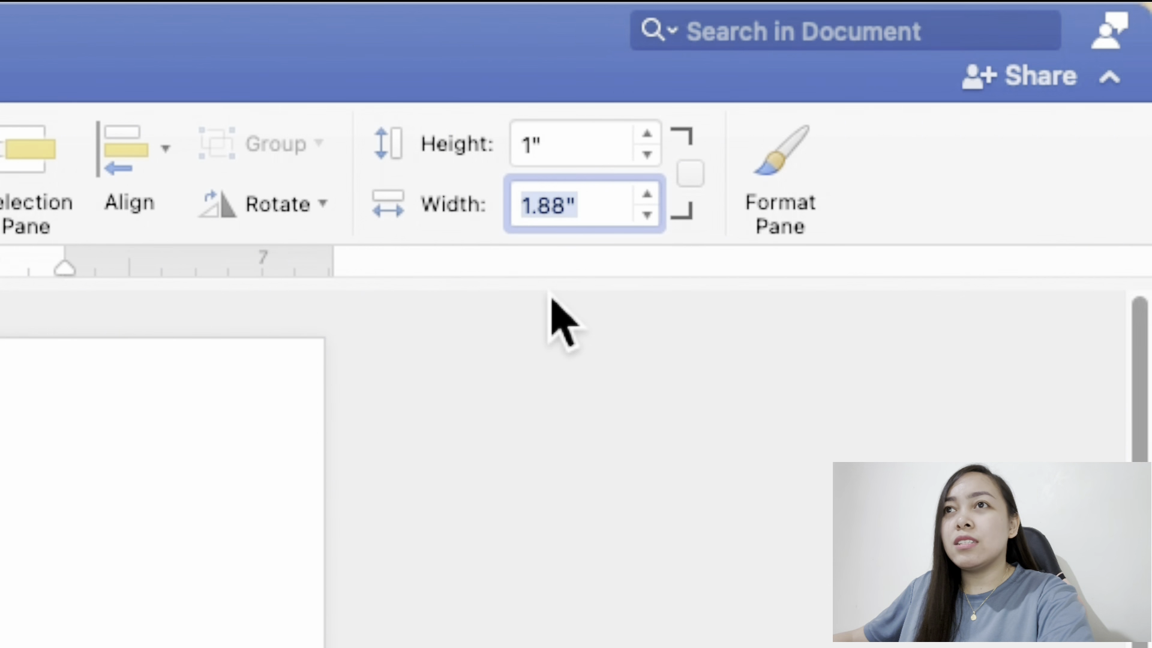
text(1)
click(399, 188)
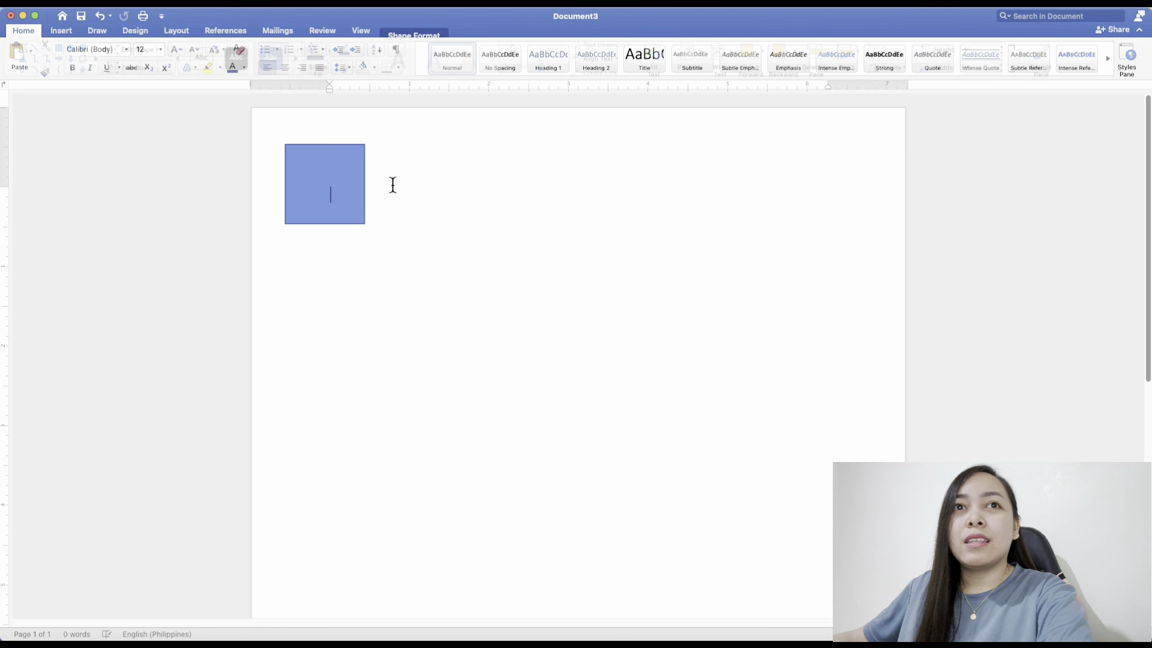
- Fill the square with the standard dark blue colour and remove its outline
click(330, 178)
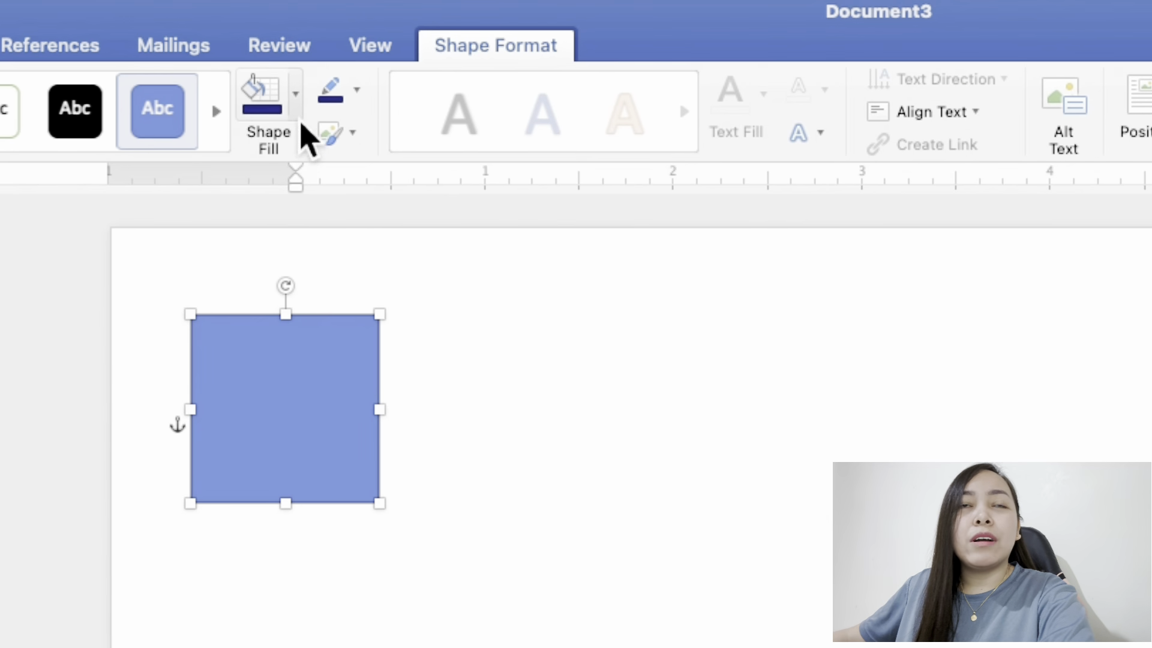
click(296, 113)
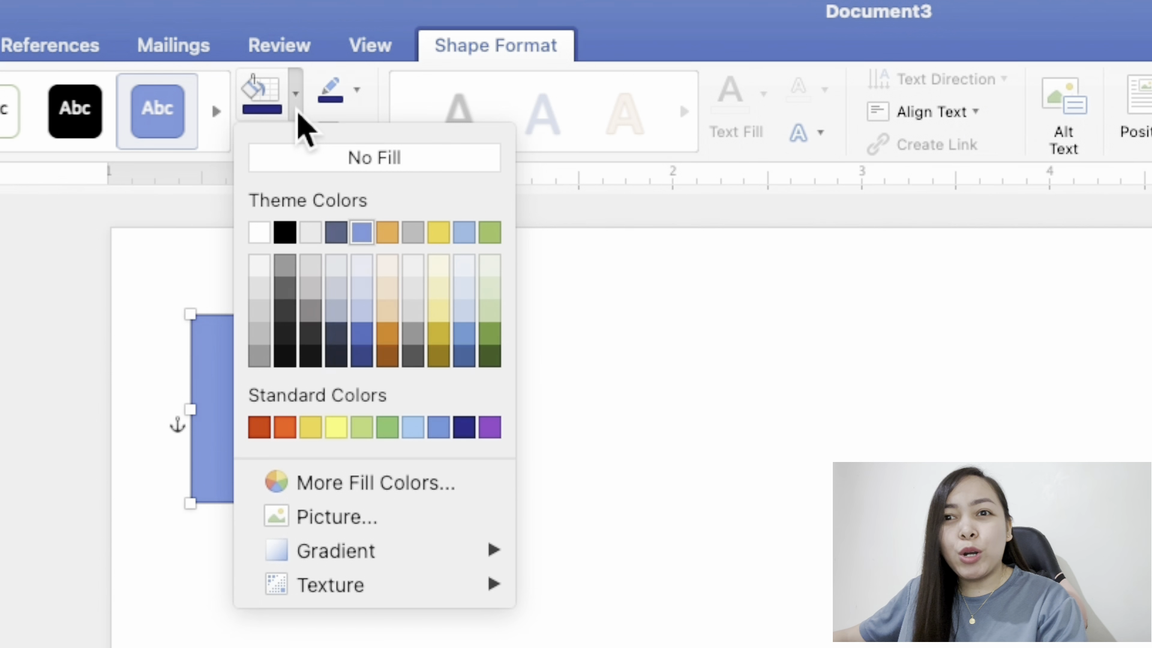
click(464, 427)
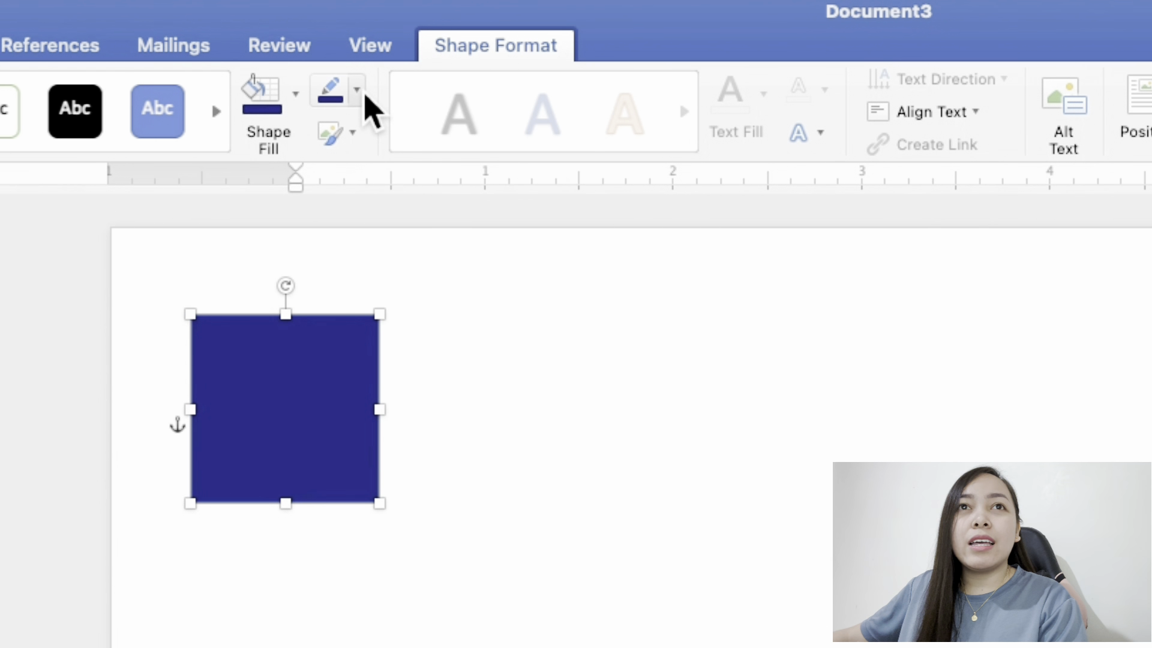
click(360, 93)
click(377, 147)
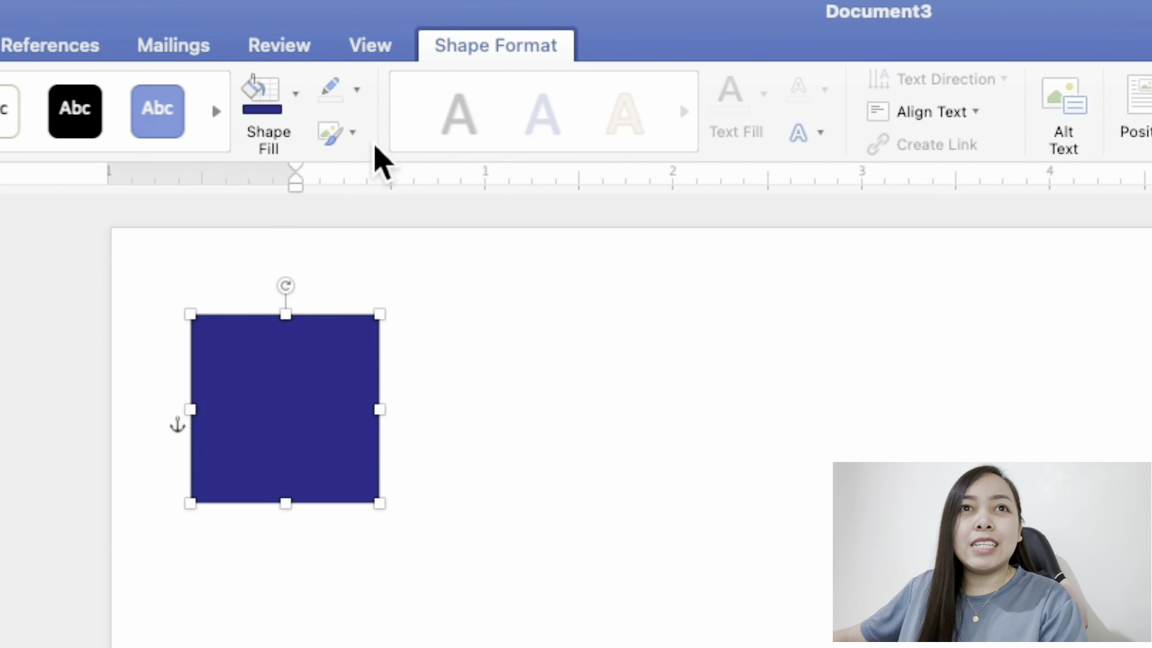
click(437, 213)
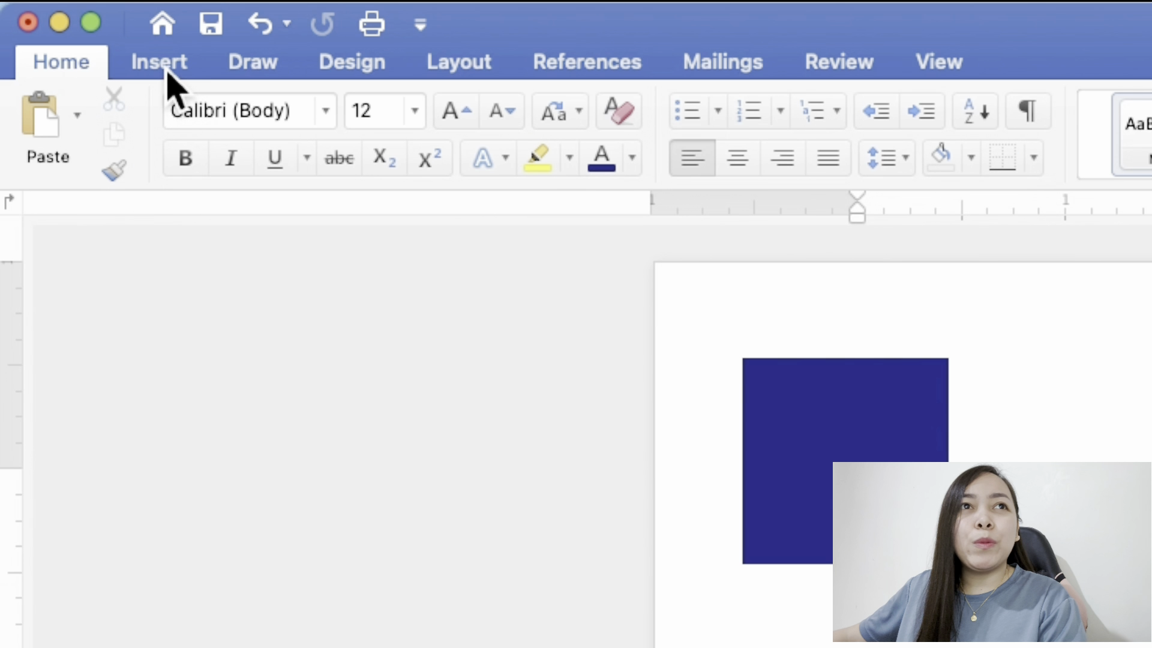
- Draw a second rectangle about 1.51" wide and 1.11" high beside the dark blue square
click(63, 33)
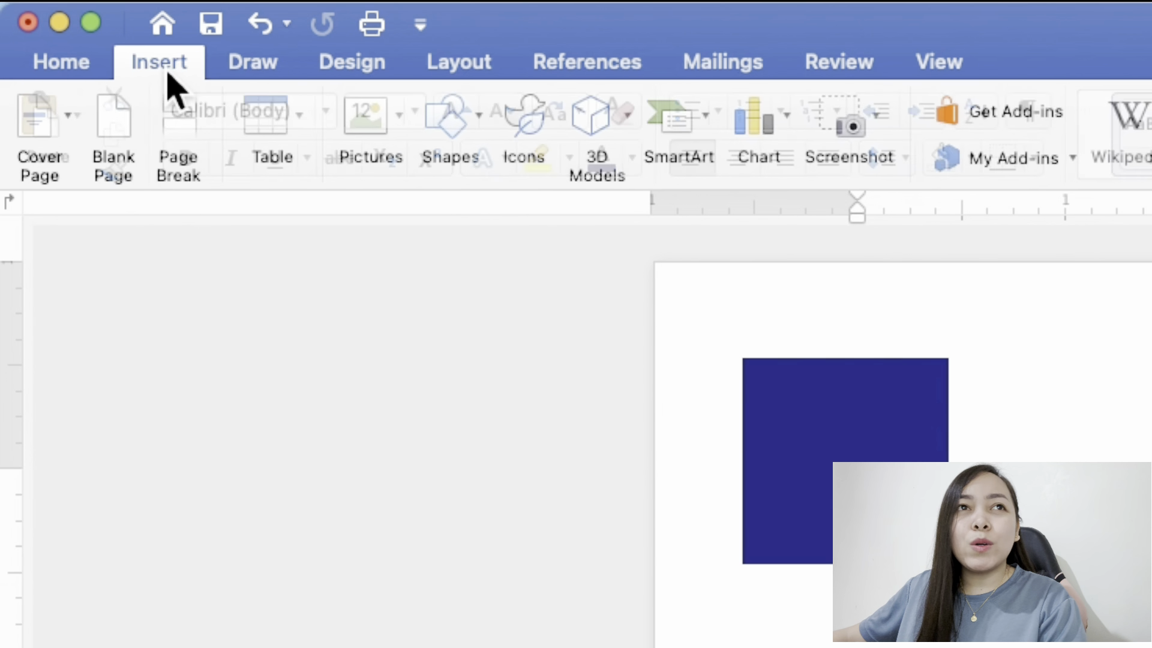
click(453, 140)
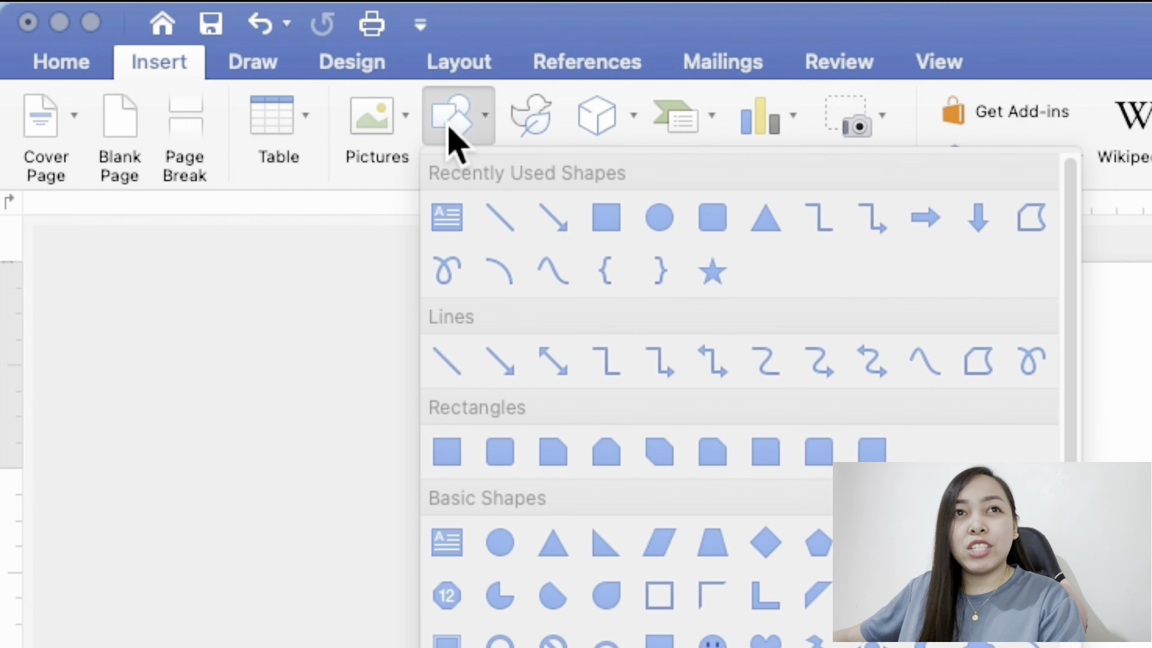
click(607, 222)
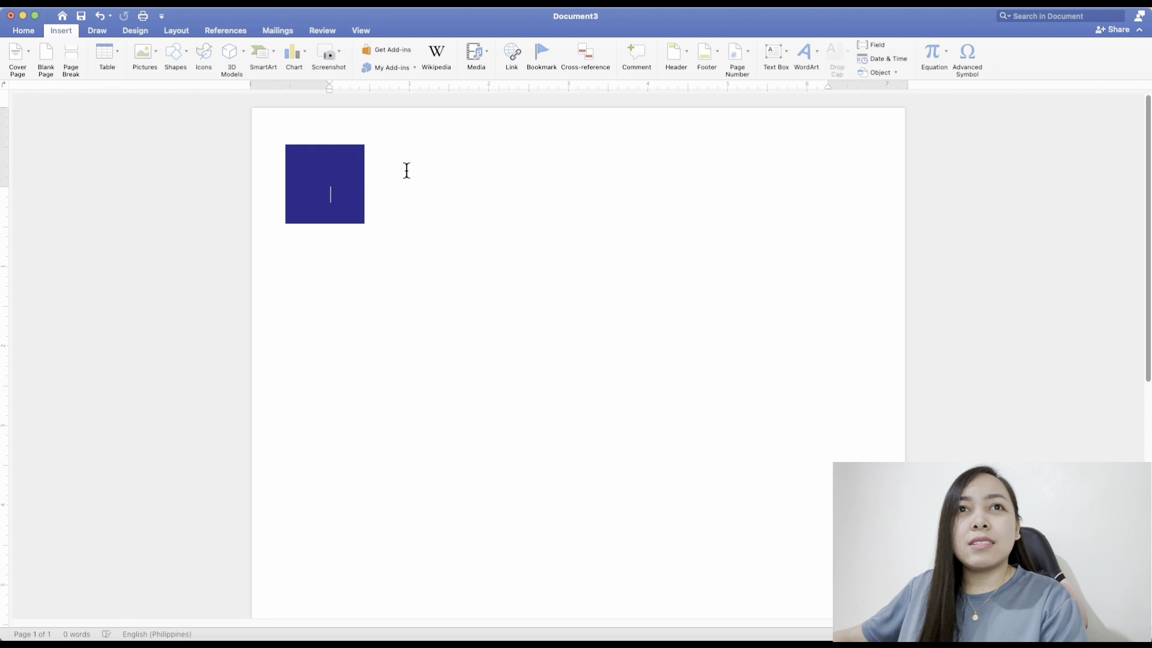
drag(404, 166, 526, 256)
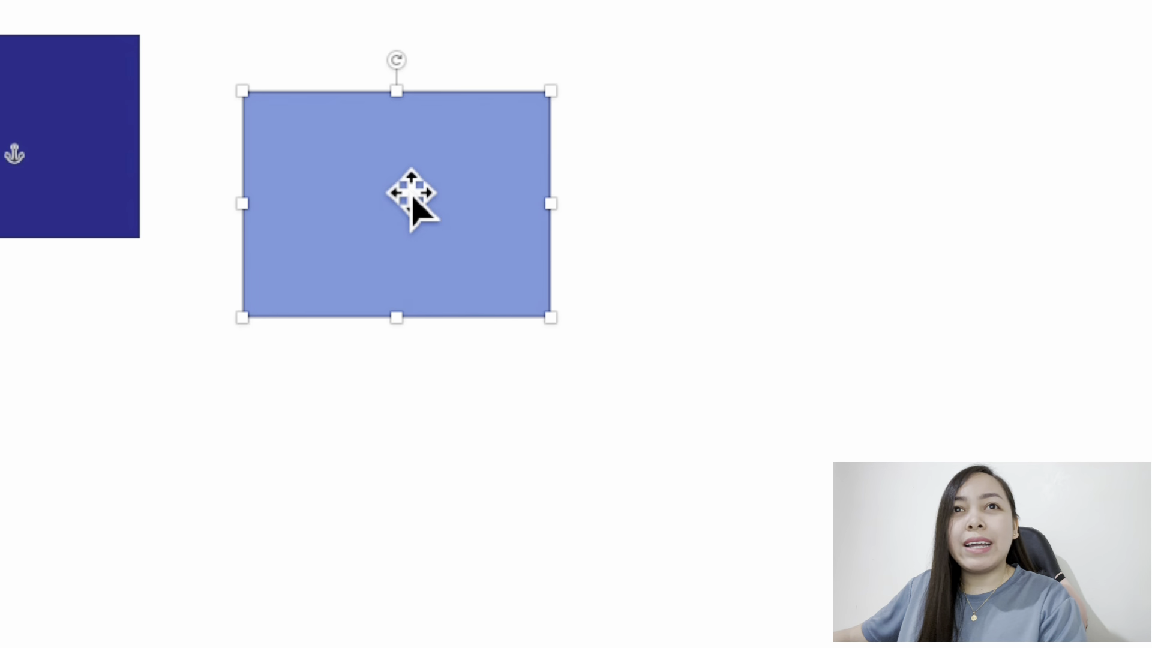
- Add the letter "K" as text inside the light blue rectangle
right_click(394, 171)
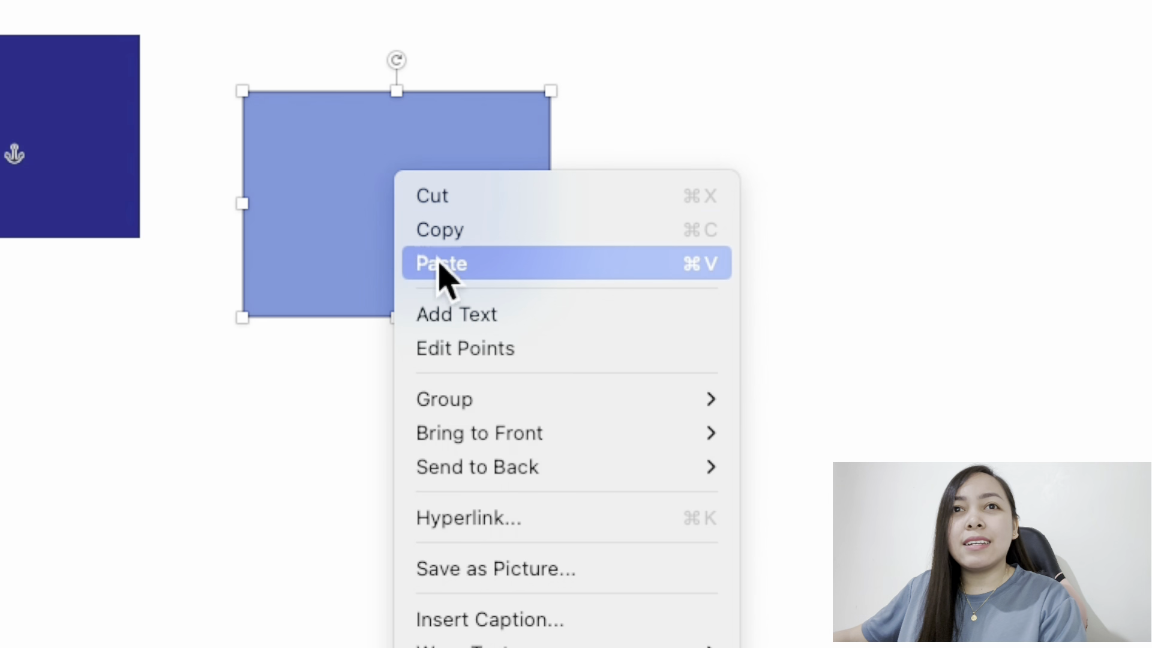
click(456, 313)
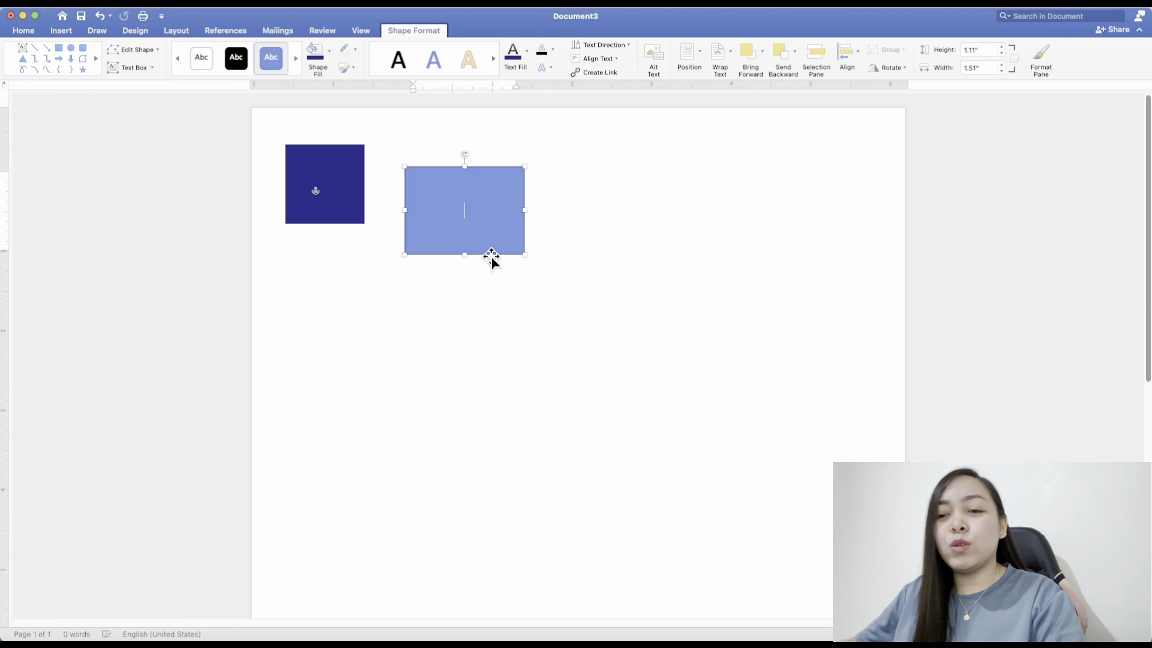
text(K)
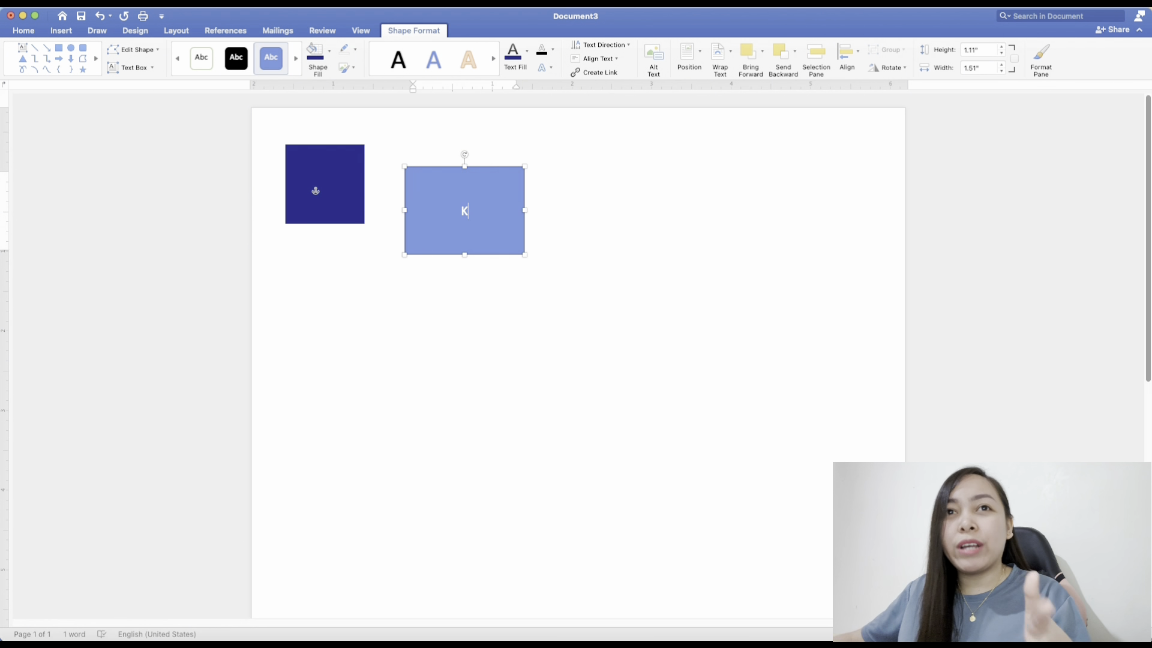
- Remove both the fill and the outline from the rectangle holding the letter K
drag(484, 221, 463, 221)
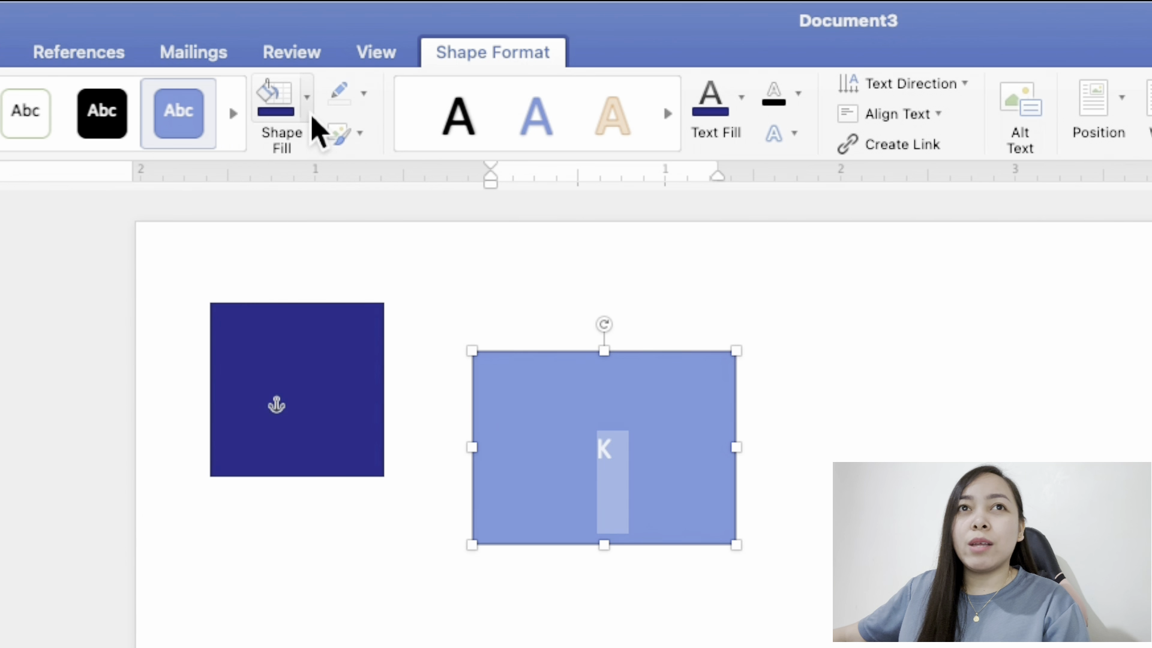
click(329, 50)
click(306, 157)
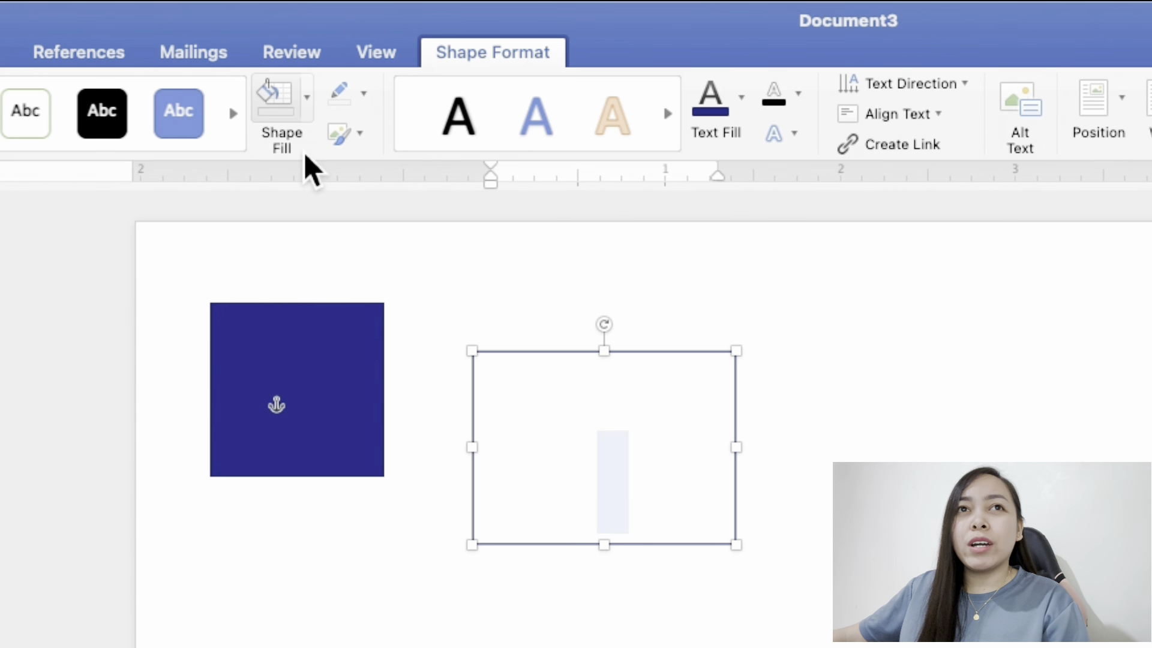
click(368, 98)
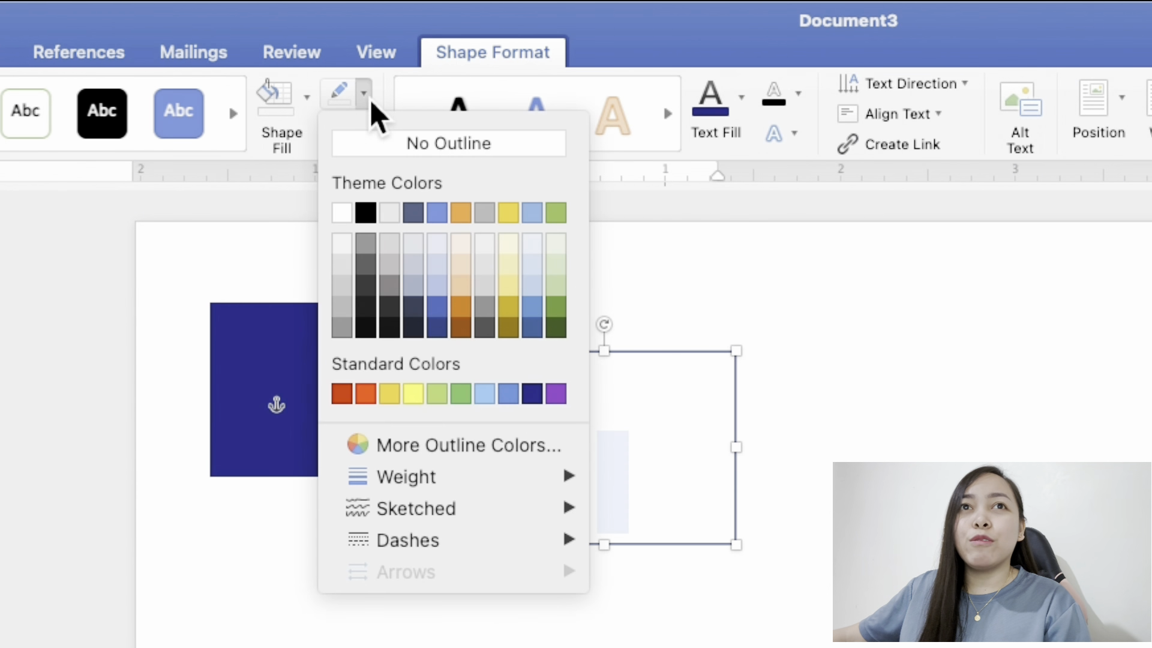
click(379, 146)
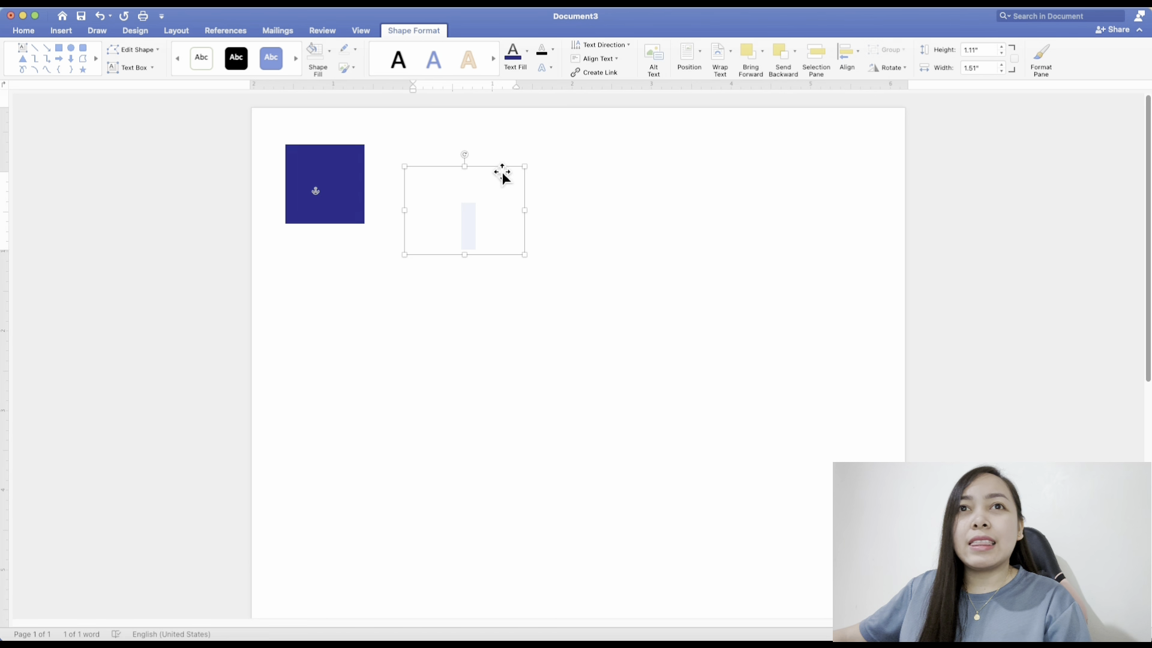
- Move the transparent K box onto the dark blue square, with the letter near the square's centre
drag(679, 354, 653, 359)
drag(486, 171, 363, 147)
drag(326, 185, 317, 195)
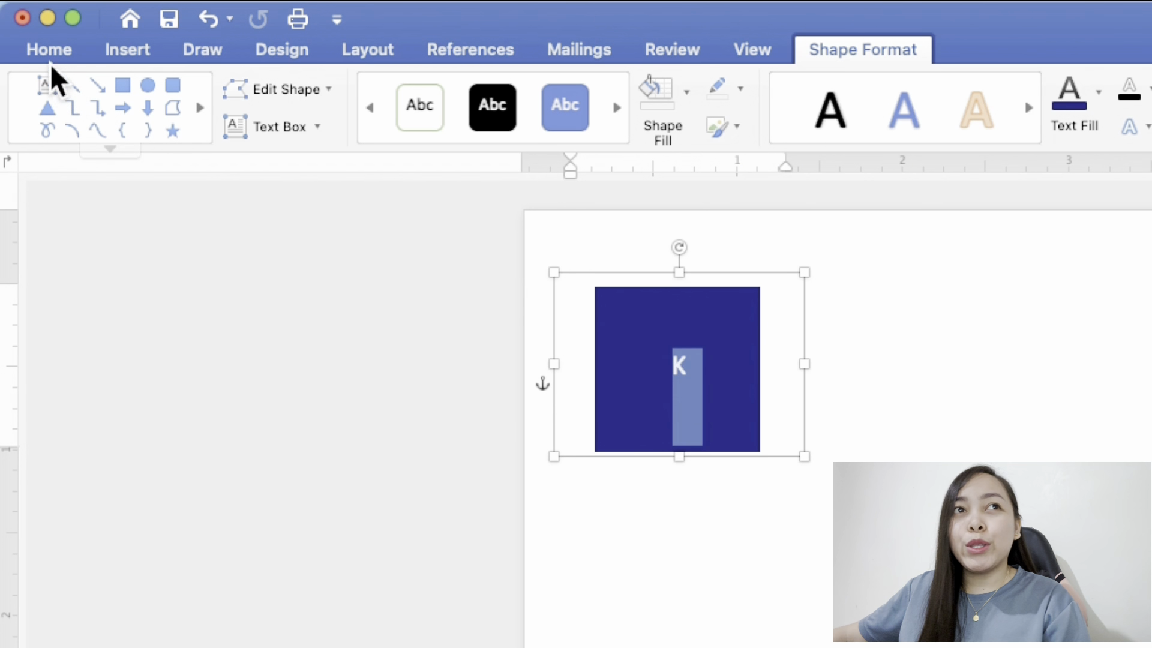
- Format the letter K in Times New Roman at font size 50
click(47, 51)
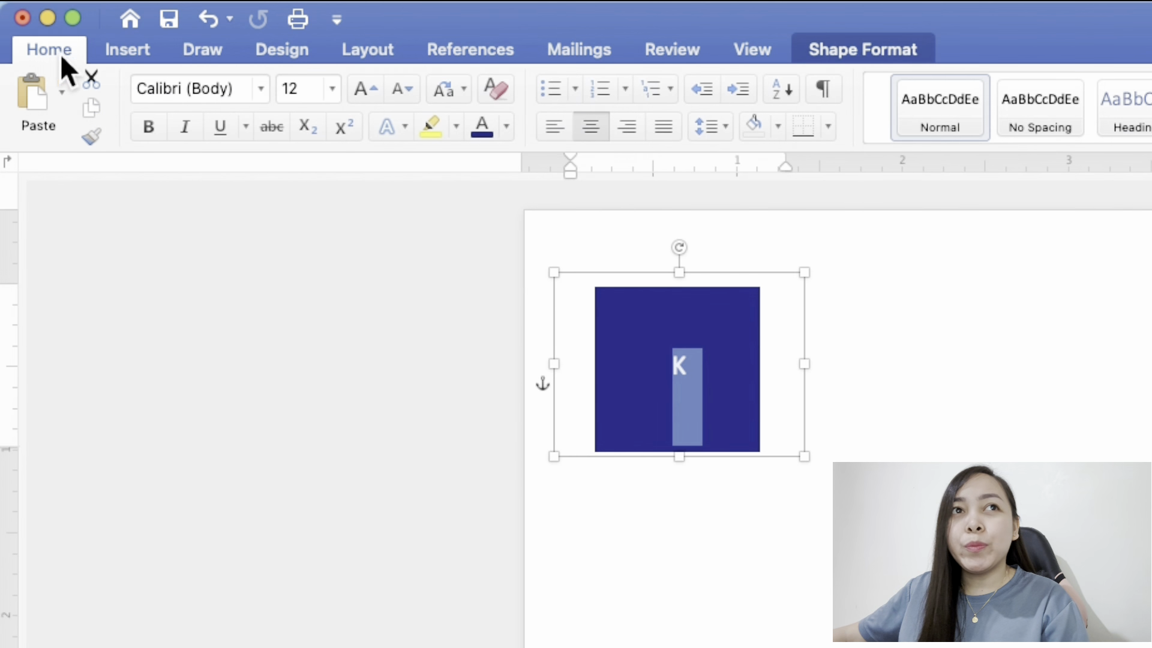
click(262, 90)
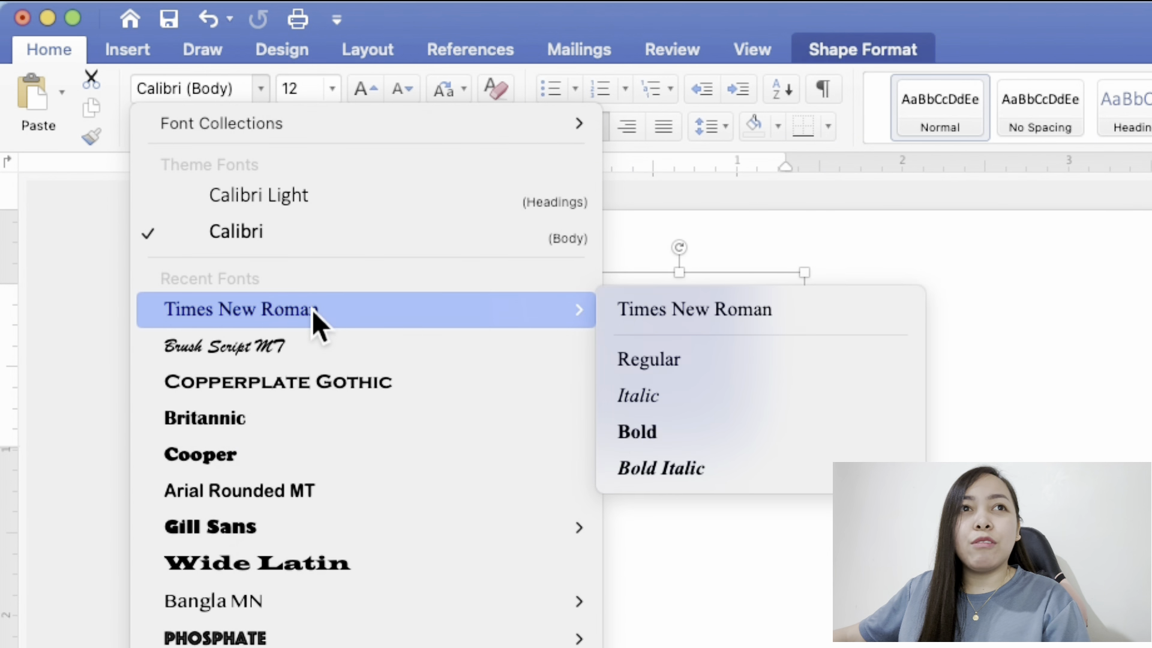
click(311, 308)
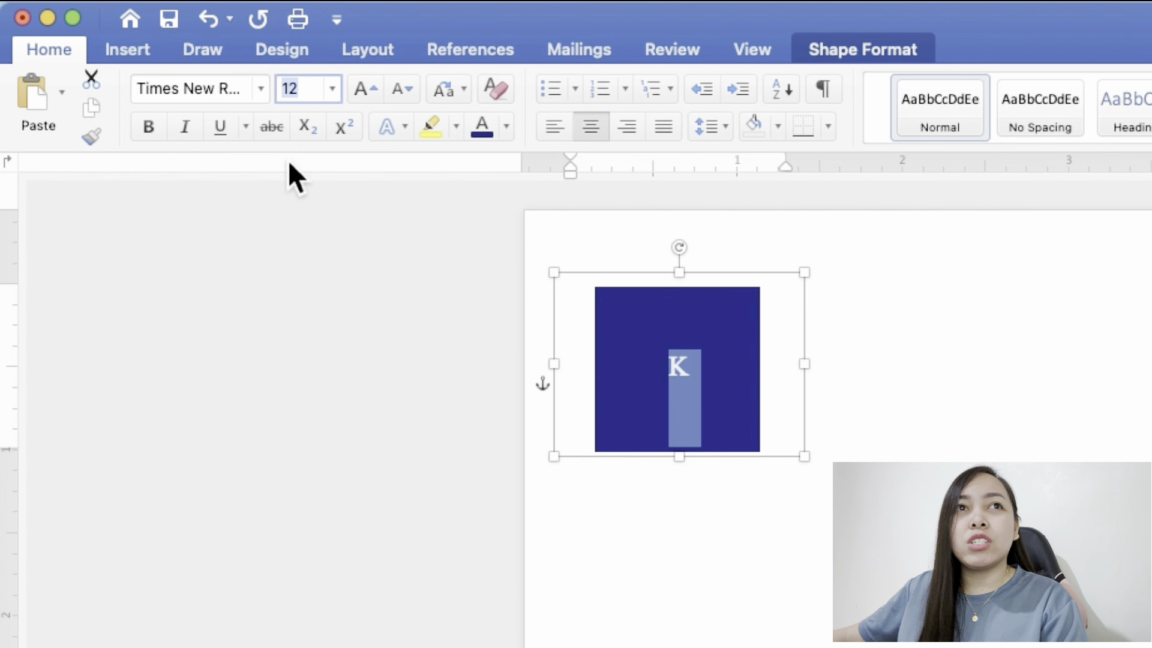
text(50)
key(Return)
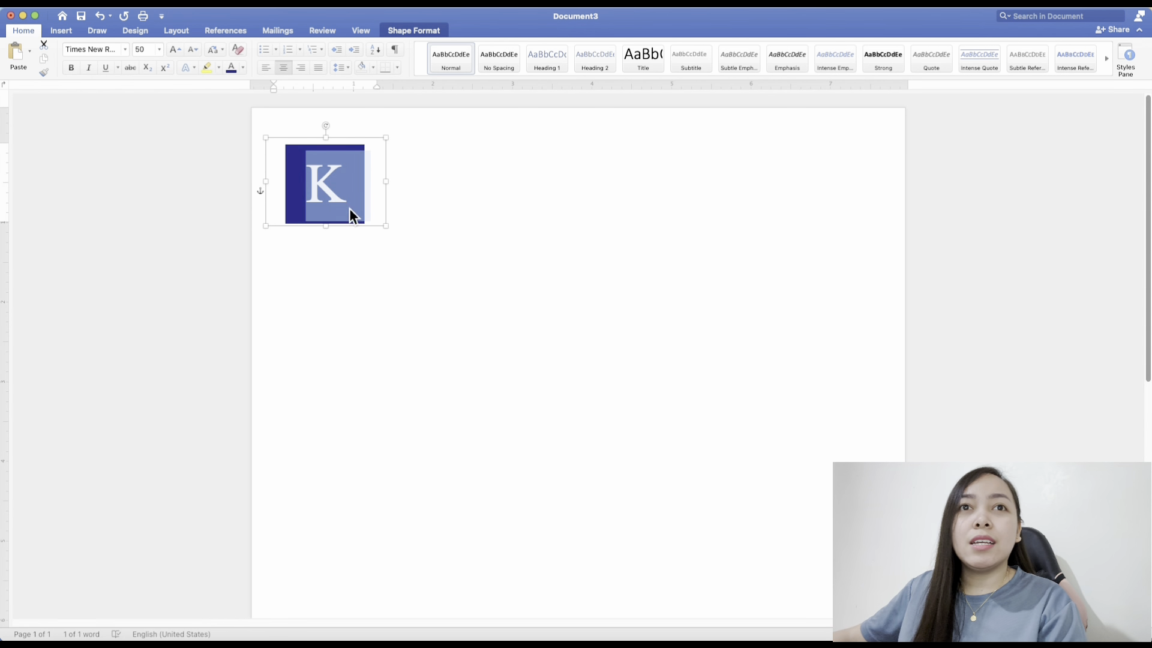
- Shrink the K box closer to its letter and paste a copy offset toward the square's lower-right area
drag(390, 230, 354, 209)
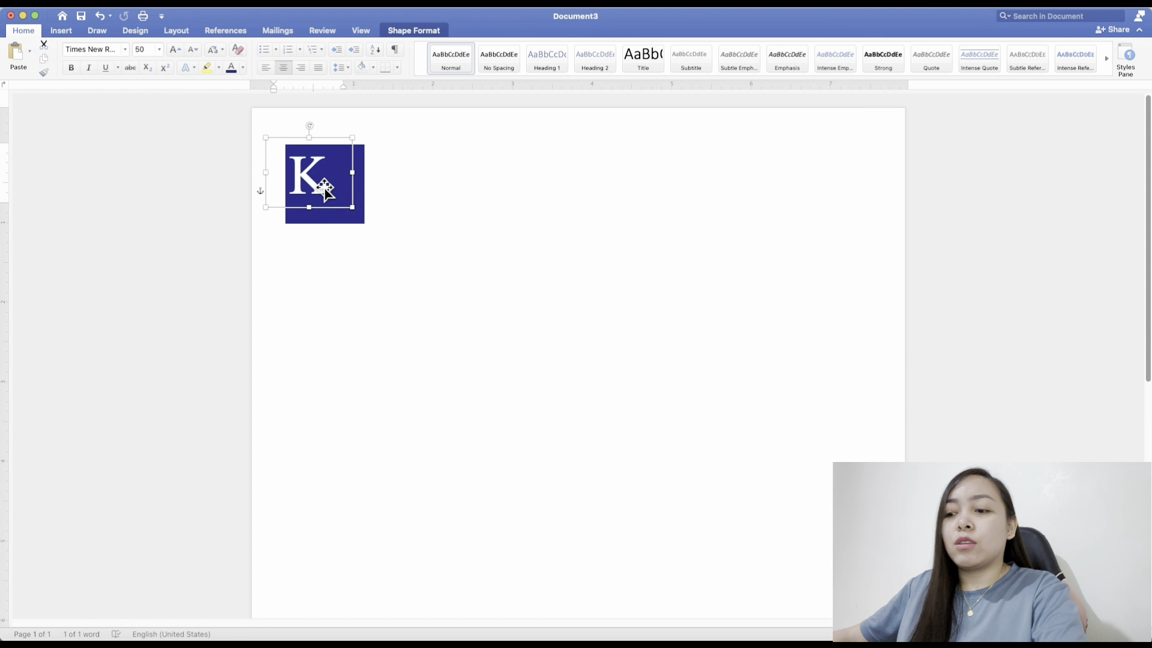
key(super+v)
mouse_move(330, 195)
mouse_down()
mouse_move(348, 203)
mouse_move(331, 197)
mouse_up()
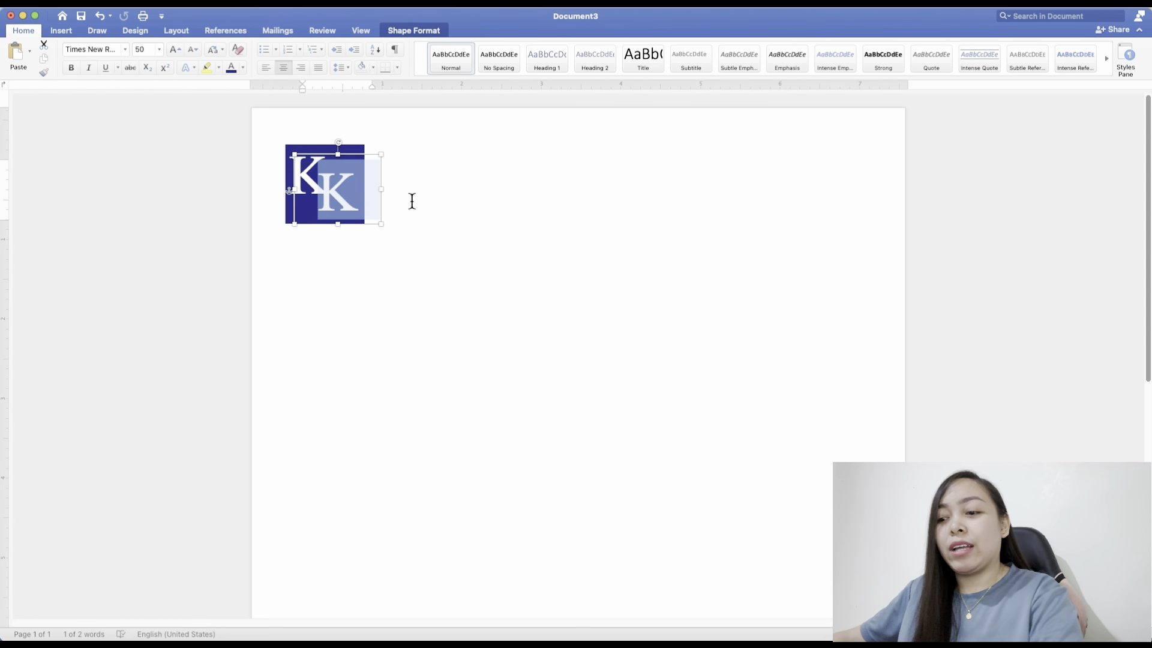
- Replace the copied K with the letter C and nudge its box slightly right and down on the square
text(C)
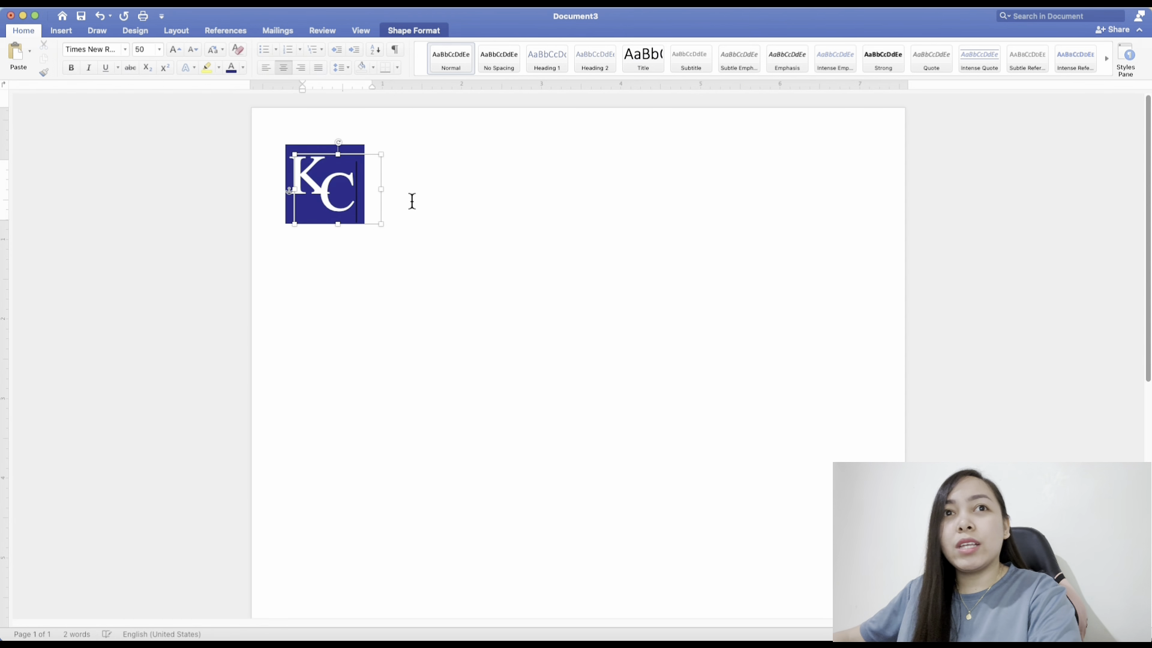
click(377, 162)
key(Right)
key(Right)
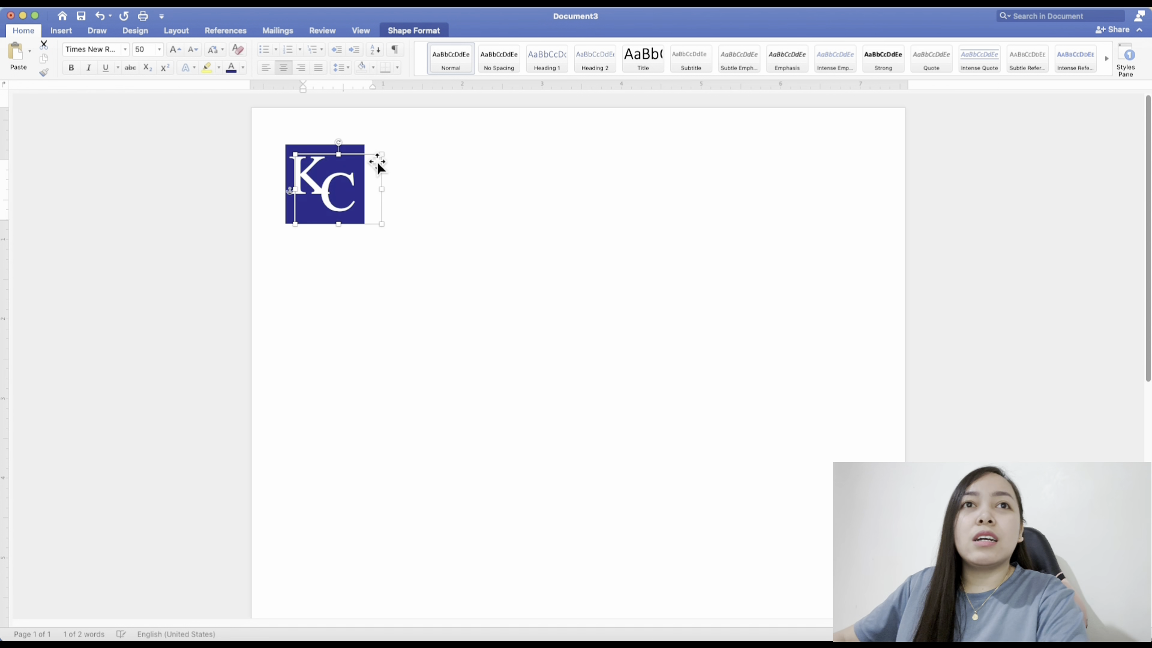
key(Down)
key(Down)
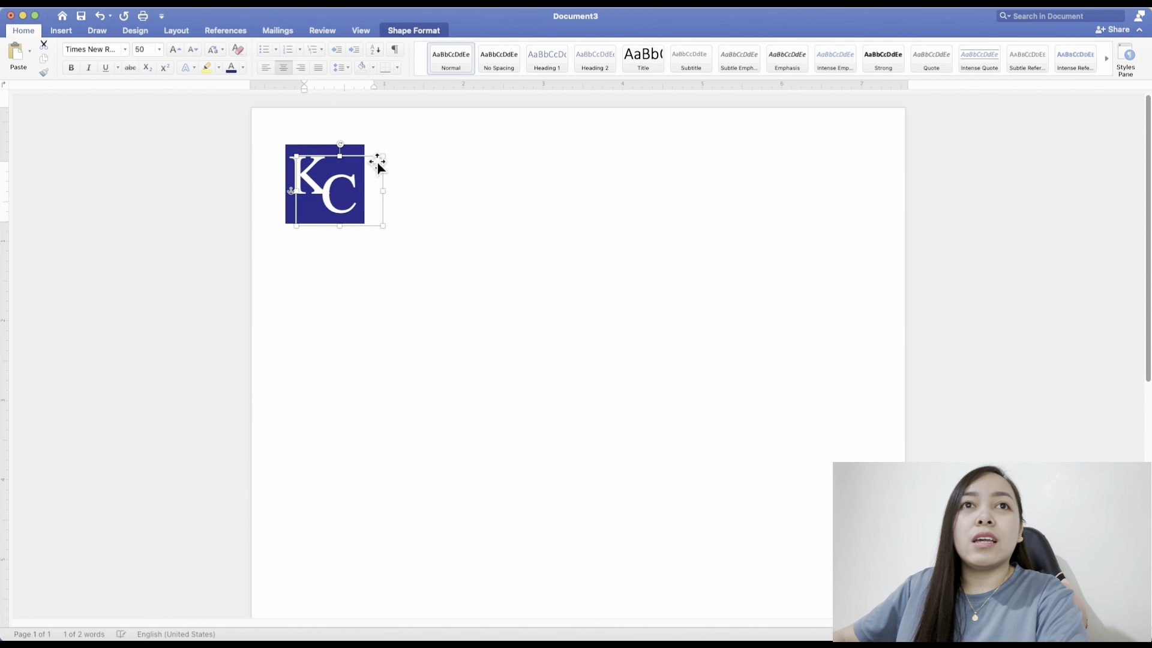
- Nudge the K and C boxes together slightly right and down so the monogram sits centred on the blue square
shift+click(316, 150)
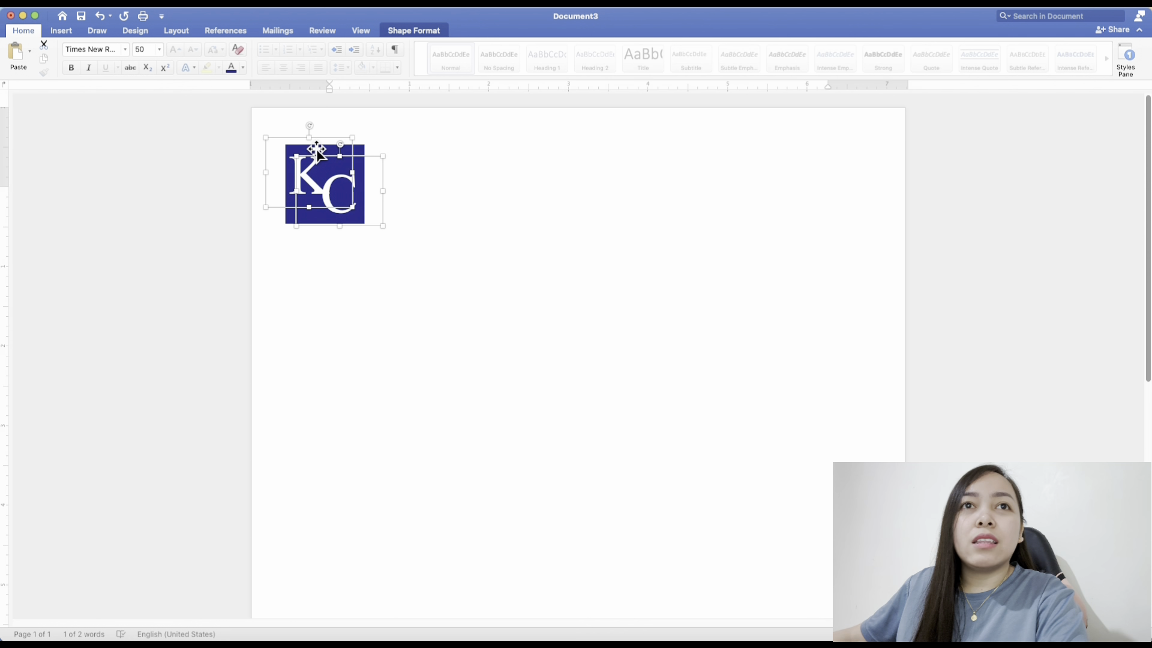
key(Right)
key(Right)
key(Right)
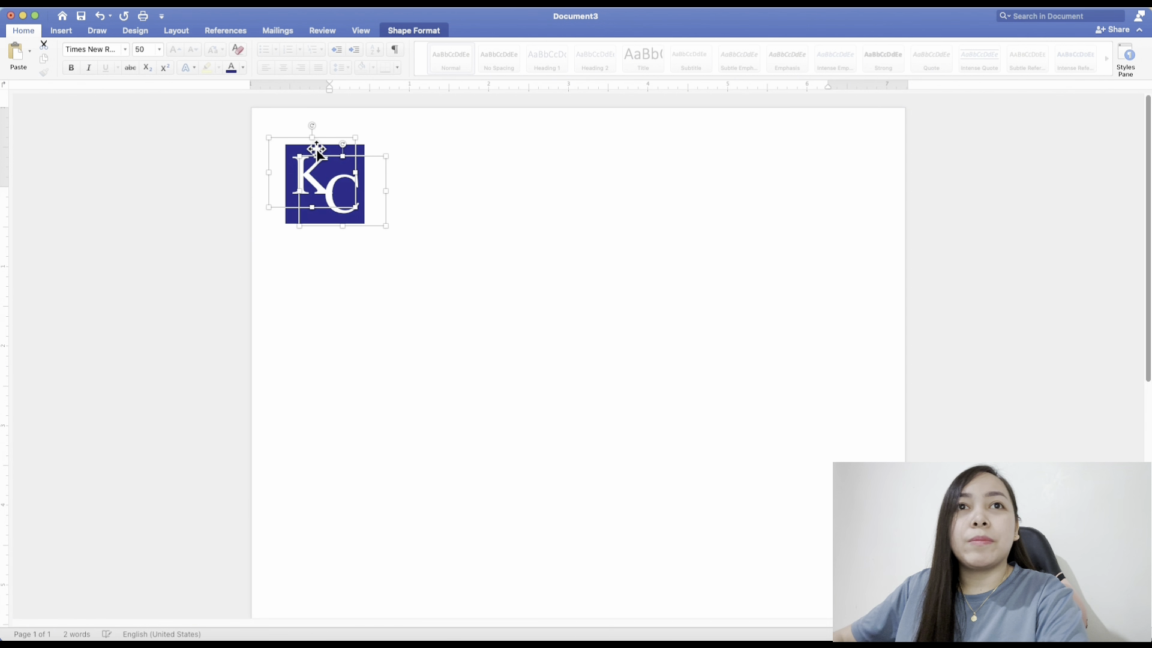
key(Down)
key(Down)
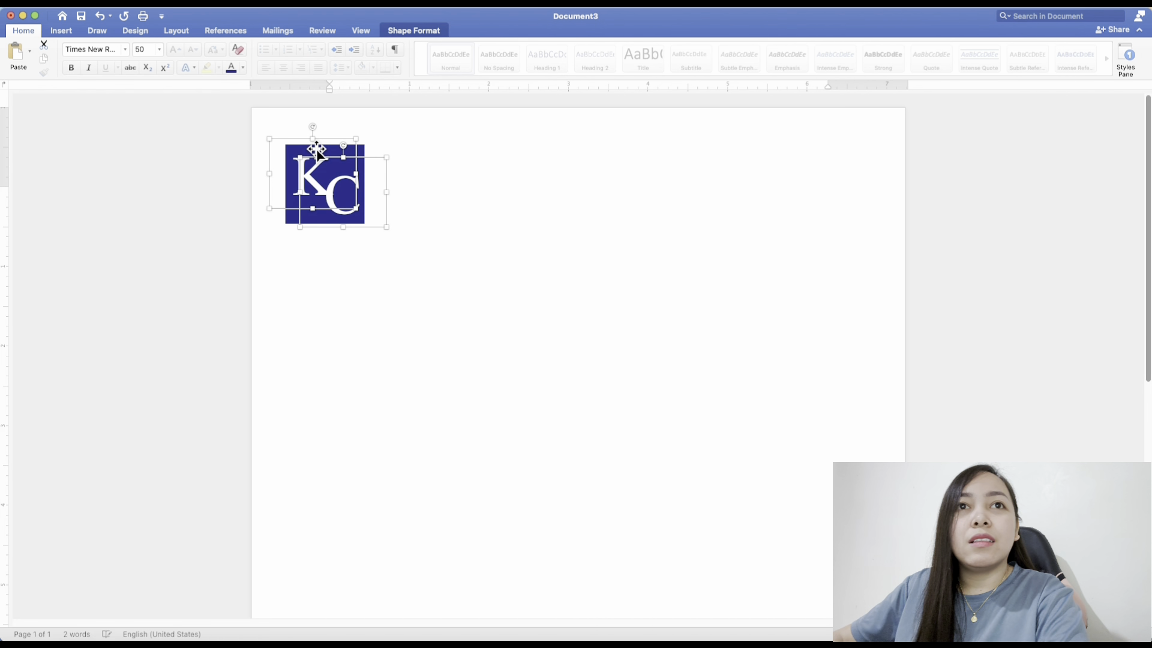
key(Left)
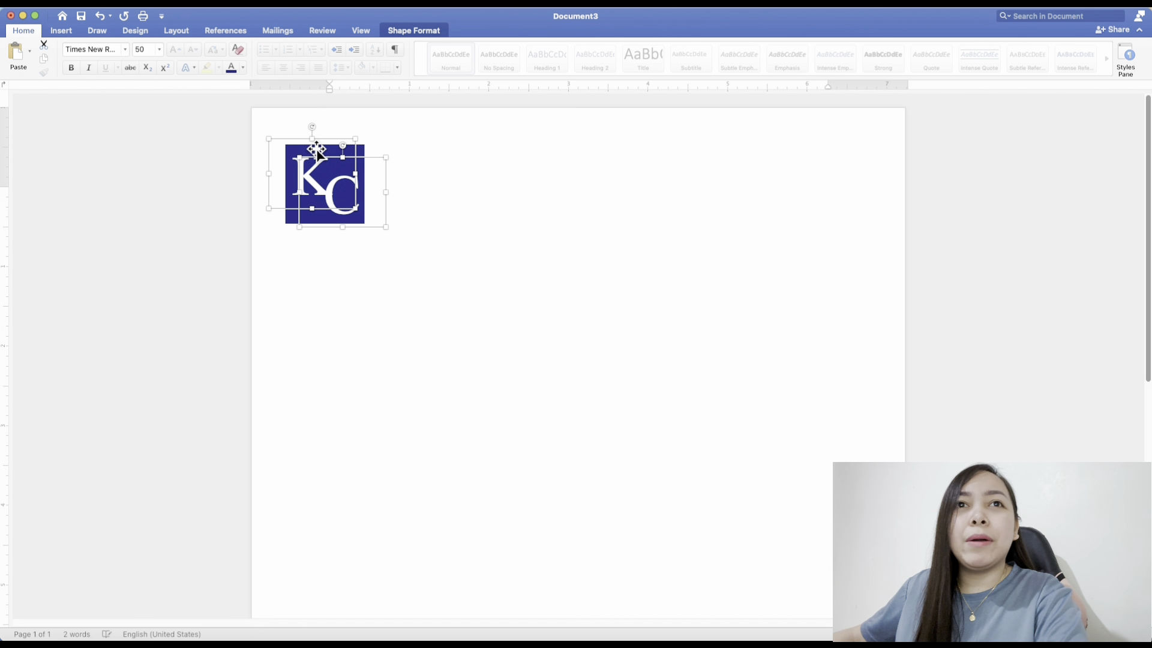
click(576, 218)
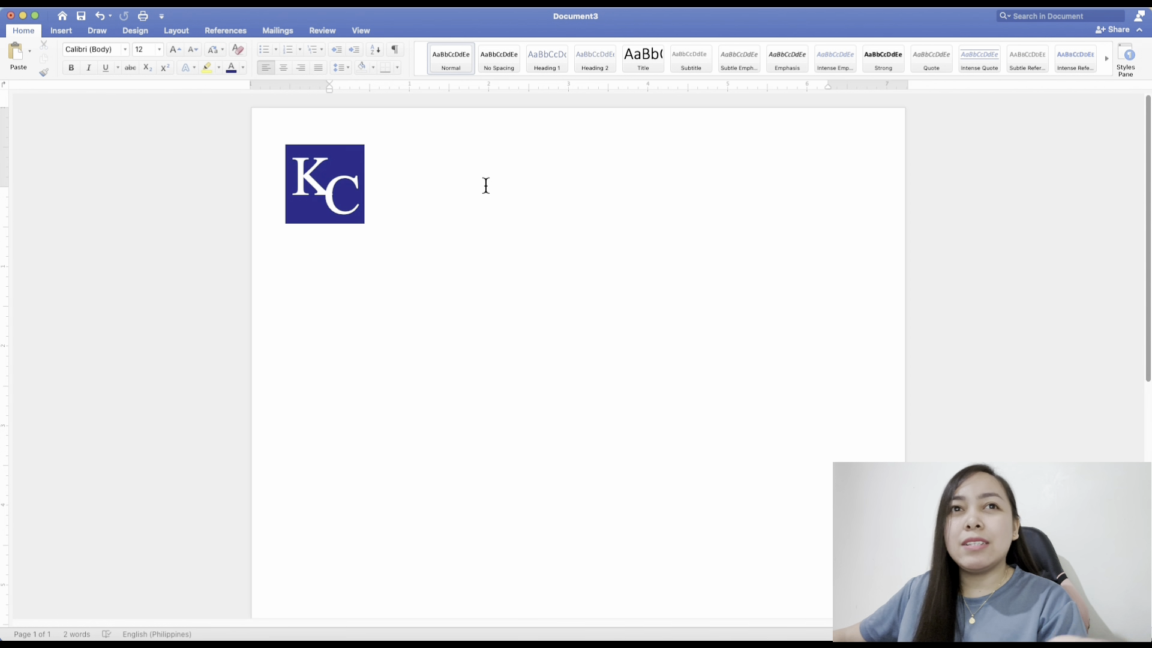
- Group the C box, the K box and the dark blue square into a single object
click(349, 199)
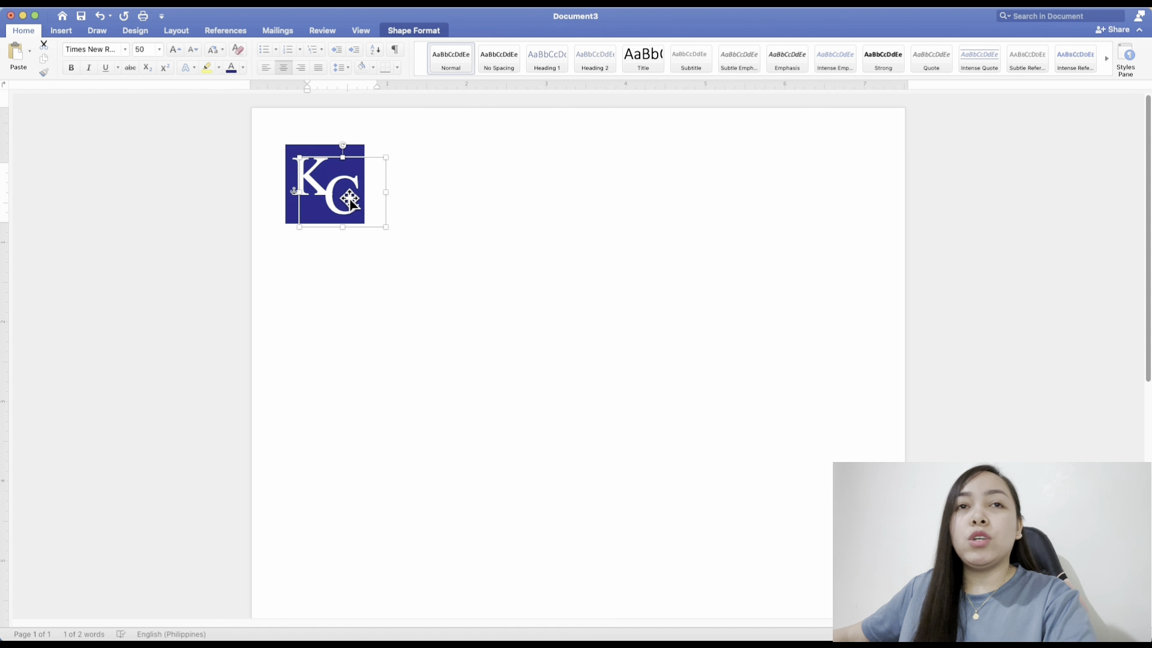
click(296, 178)
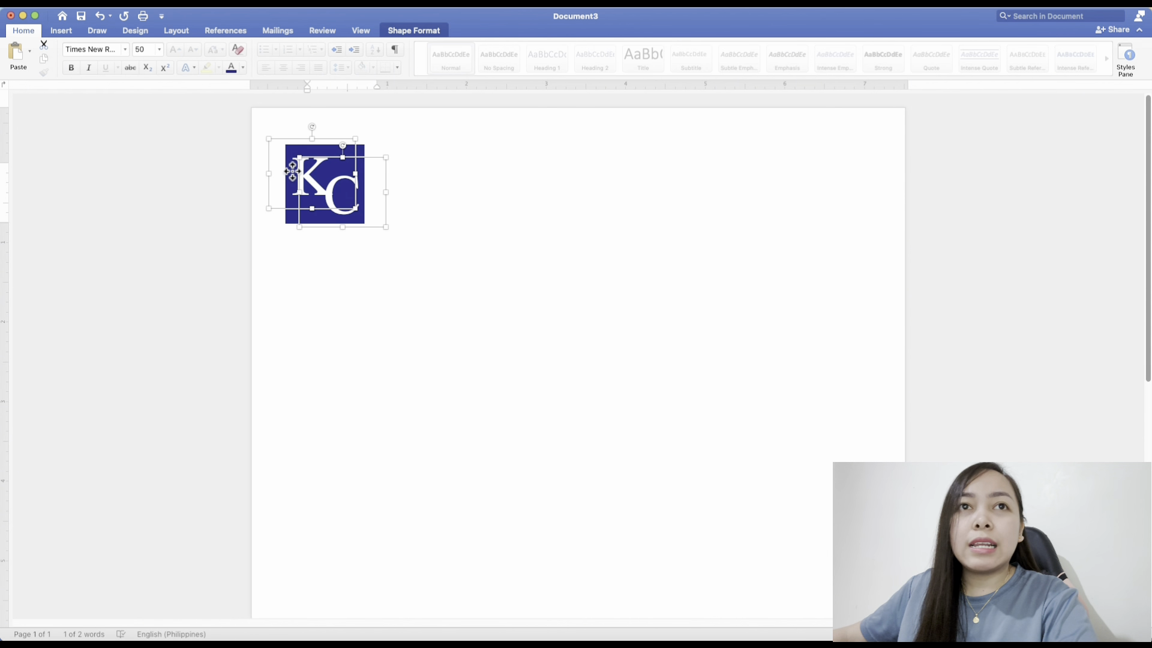
shift+click(294, 218)
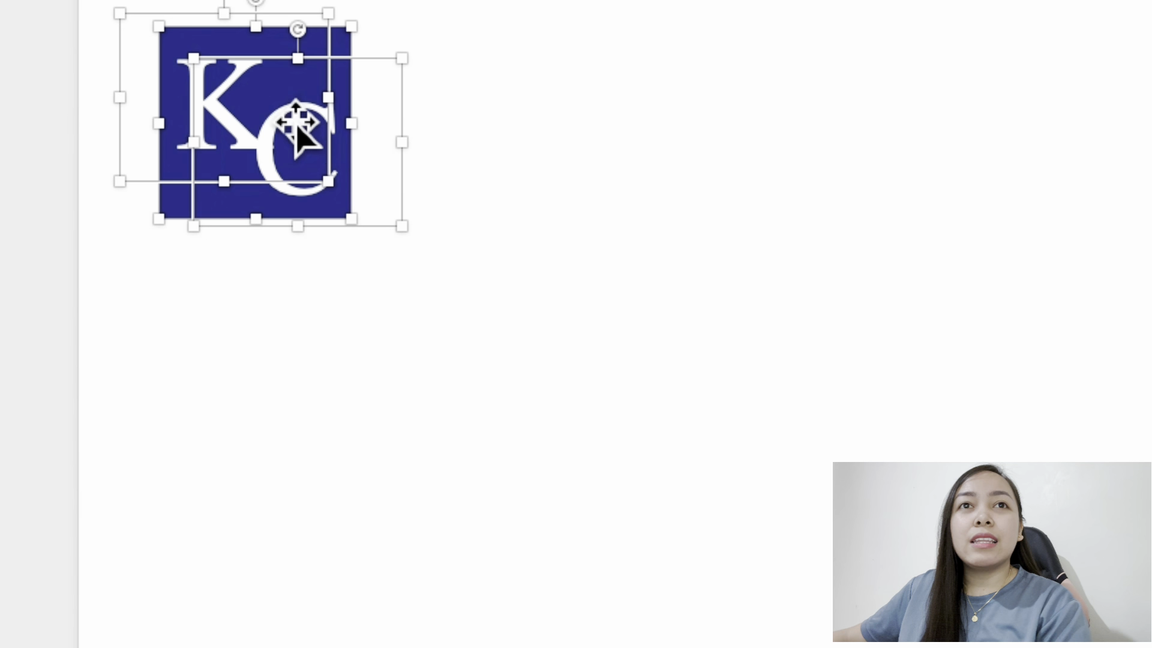
right_click(338, 178)
mouse_move(363, 239)
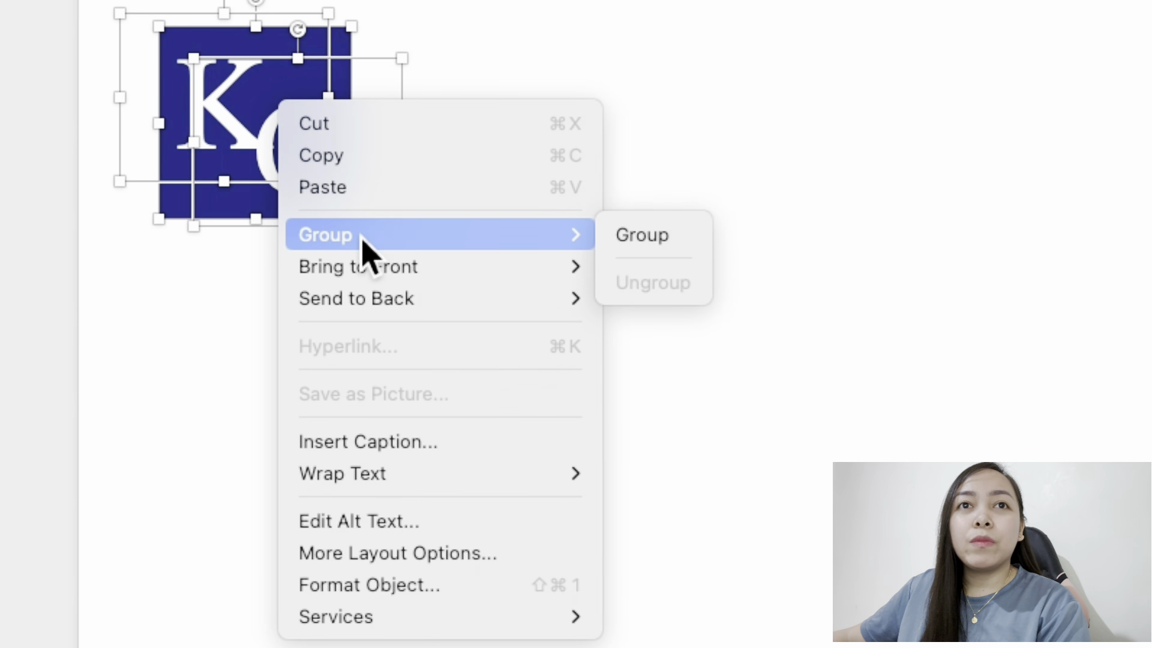
click(662, 246)
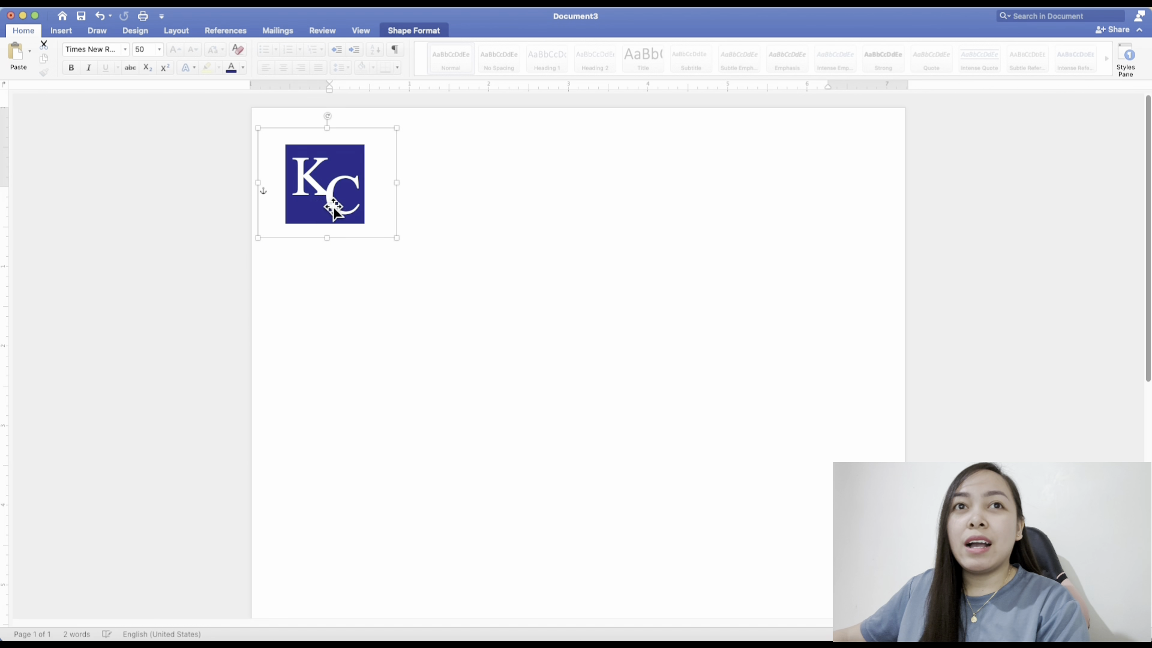
- Shift the grouped KC logo slightly right and duplicate it across the page into a row of seven logos
drag(252, 153, 342, 193)
click(499, 239)
click(396, 233)
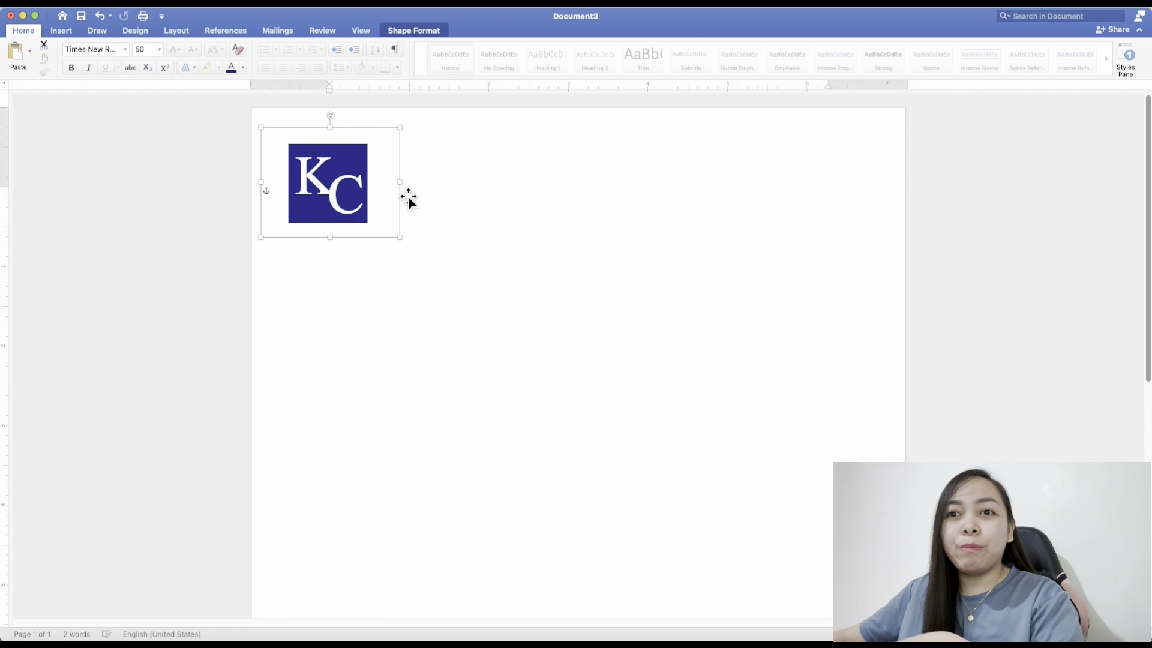
drag(408, 200, 681, 180)
drag(726, 178, 842, 177)
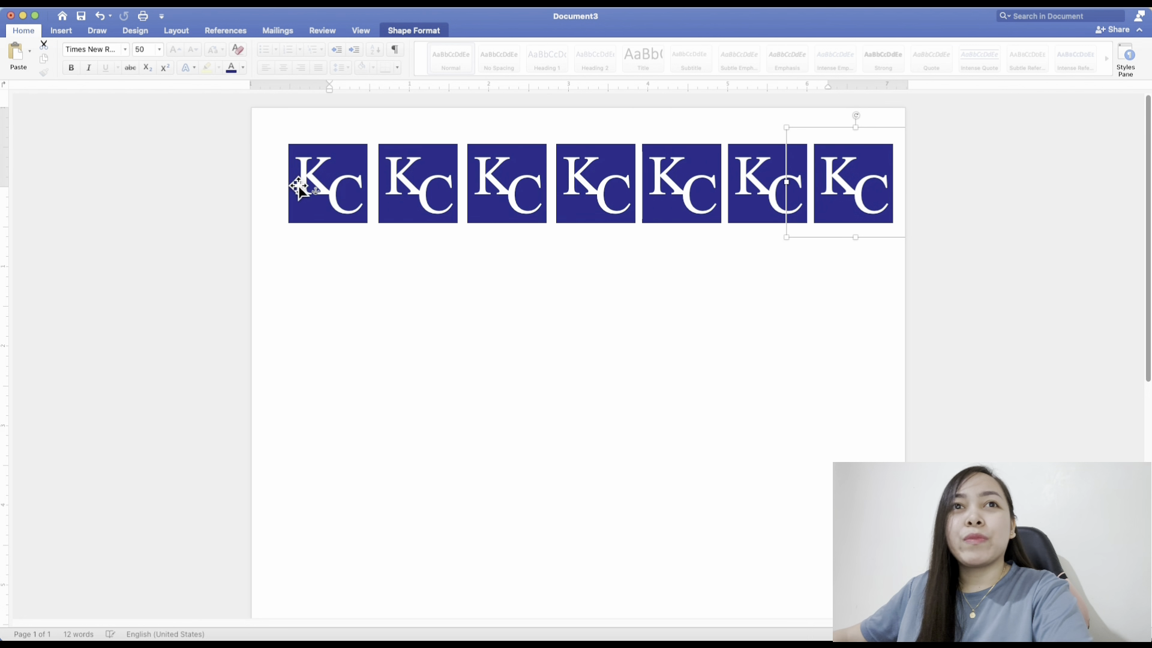
- Reposition the seven logos leftward with small, roughly even gaps so the row sits centred across the page
drag(344, 180, 335, 181)
drag(412, 180, 398, 183)
drag(475, 180, 483, 183)
mouse_move(586, 179)
mouse_down()
mouse_move(600, 185)
mouse_move(575, 178)
mouse_up()
drag(673, 186, 655, 187)
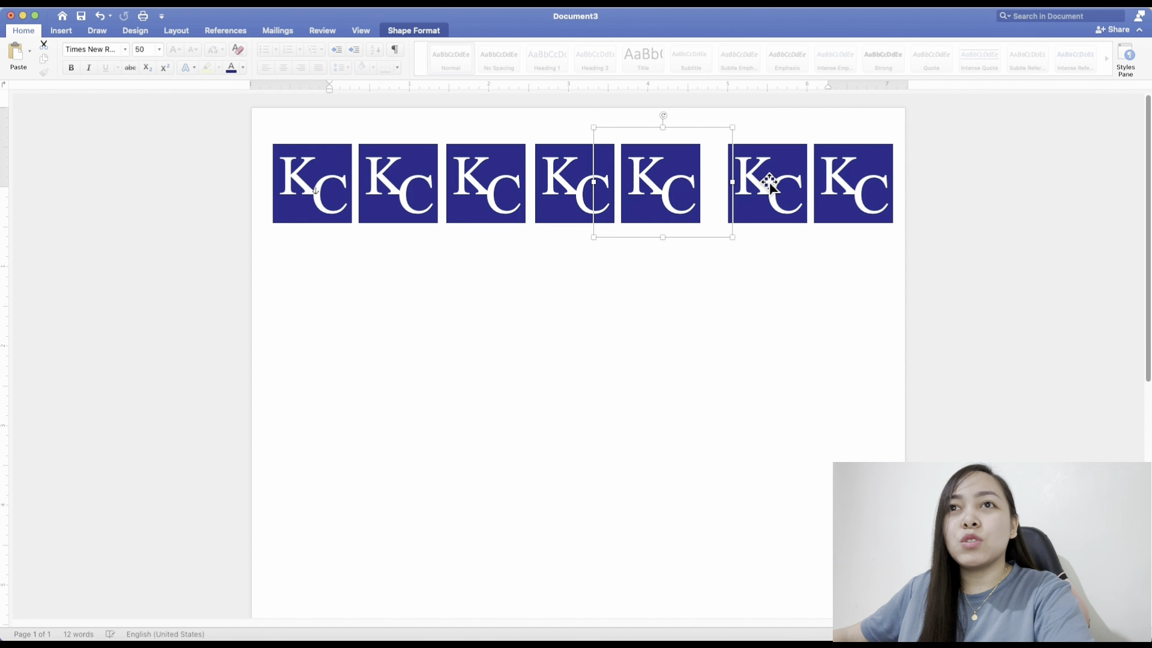
drag(773, 191, 754, 185)
drag(861, 188, 841, 188)
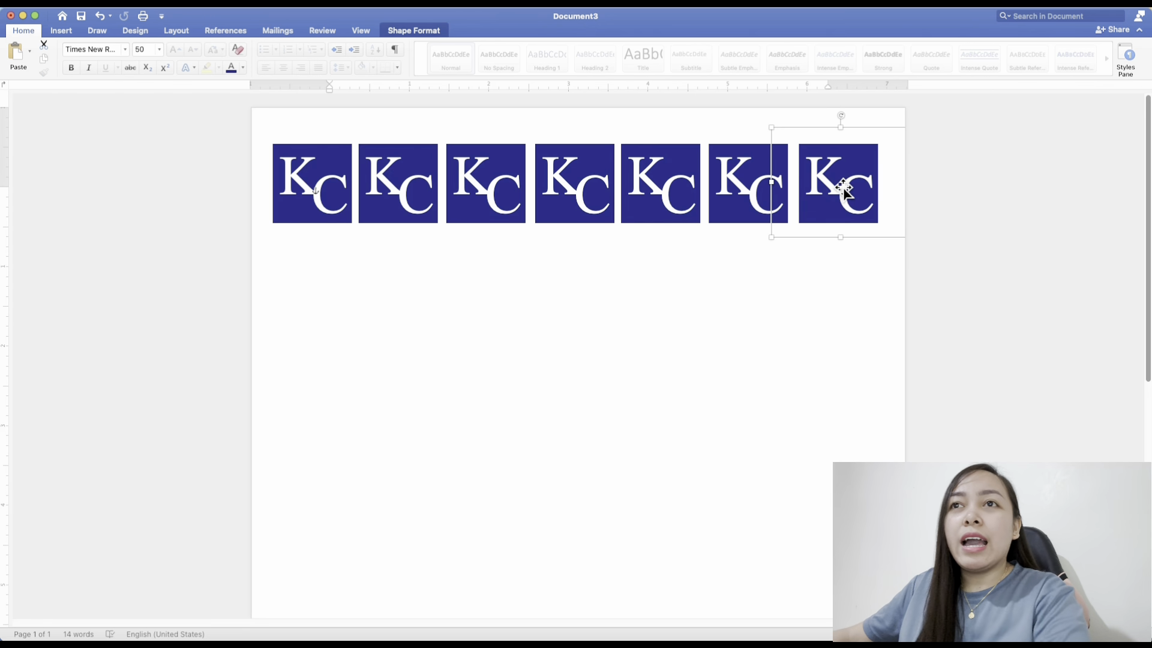
- Duplicate the whole row of seven logos and align the copy directly below the first row
shift+click(741, 189)
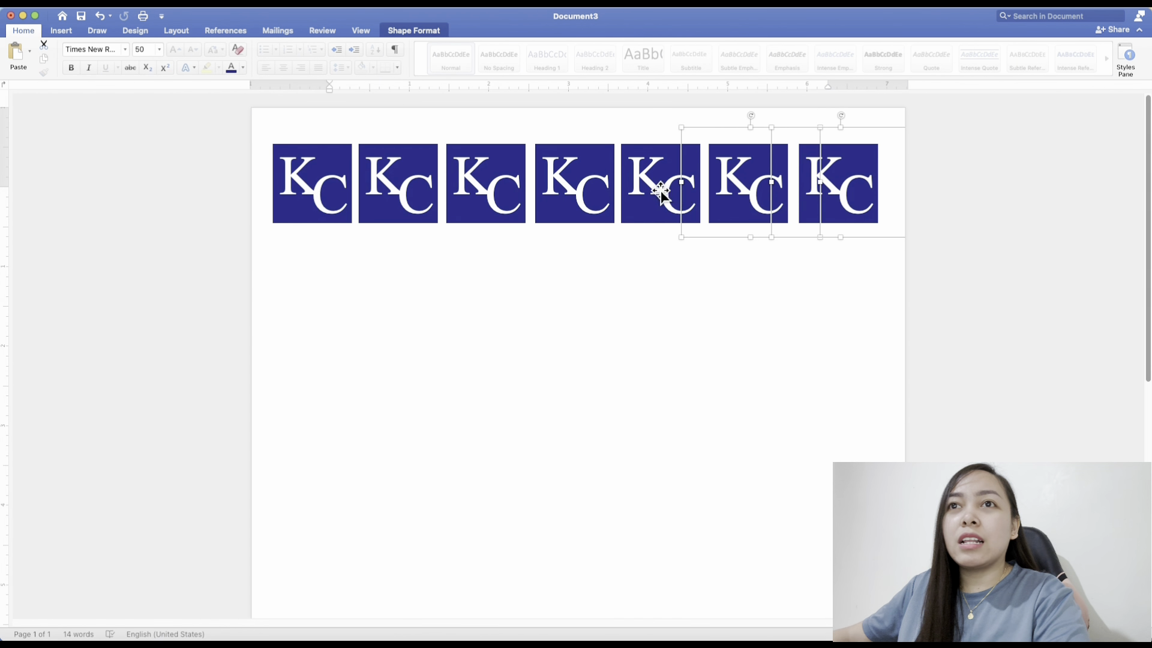
shift+click(662, 192)
shift+click(572, 200)
shift+click(478, 197)
shift+click(399, 192)
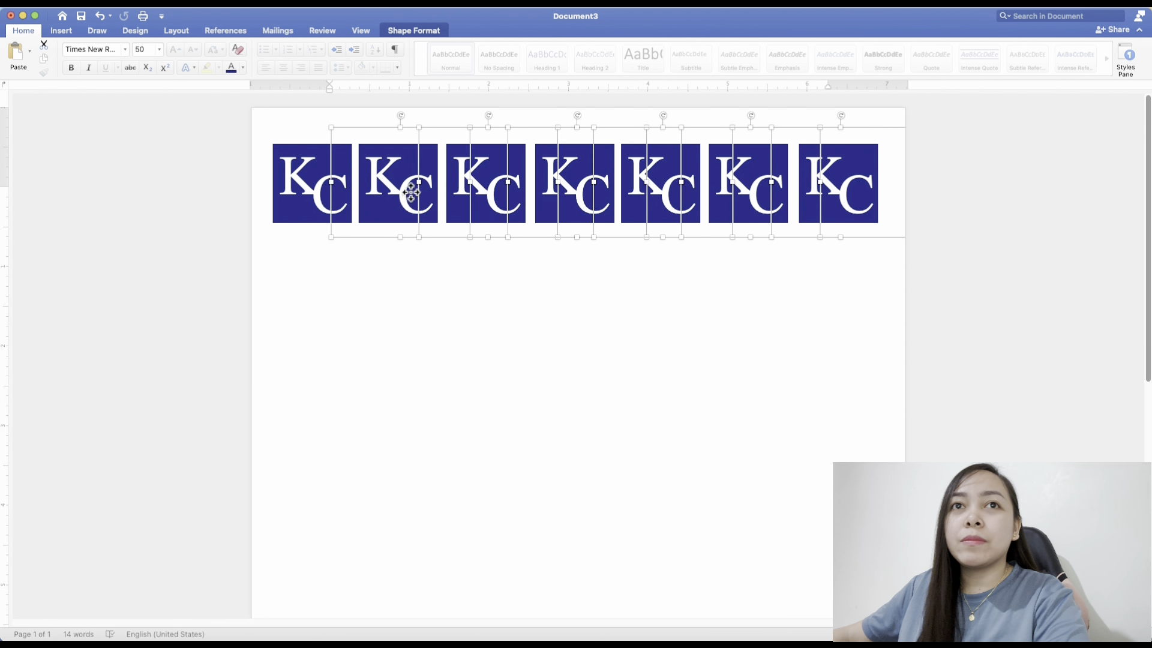
shift+click(323, 193)
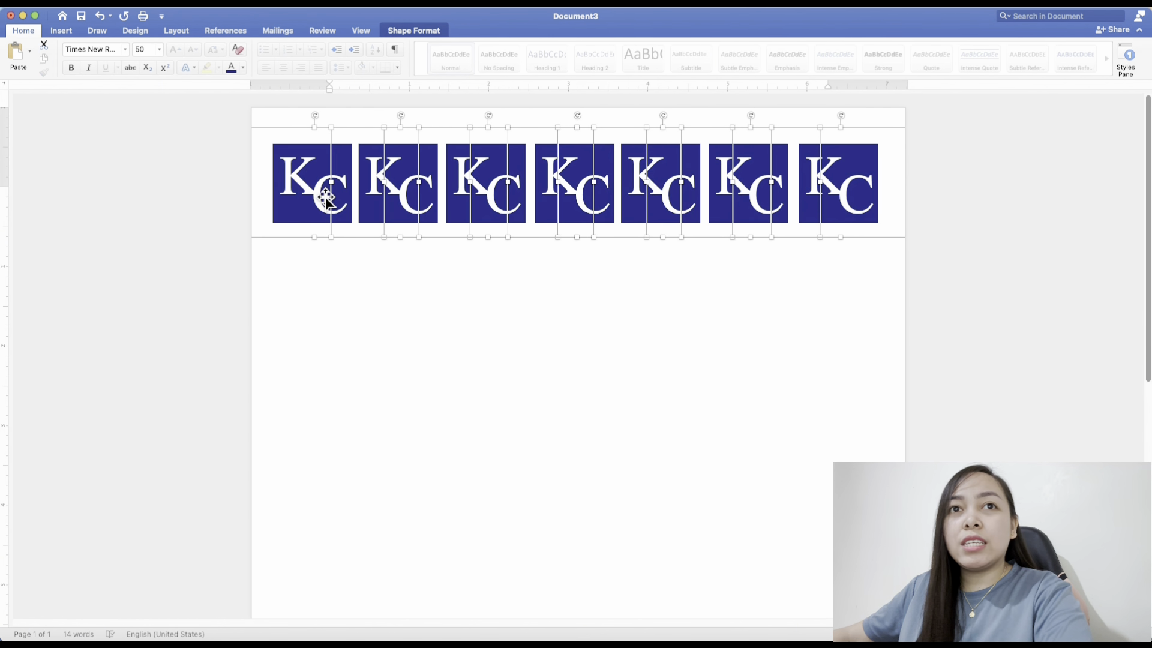
key(super+v)
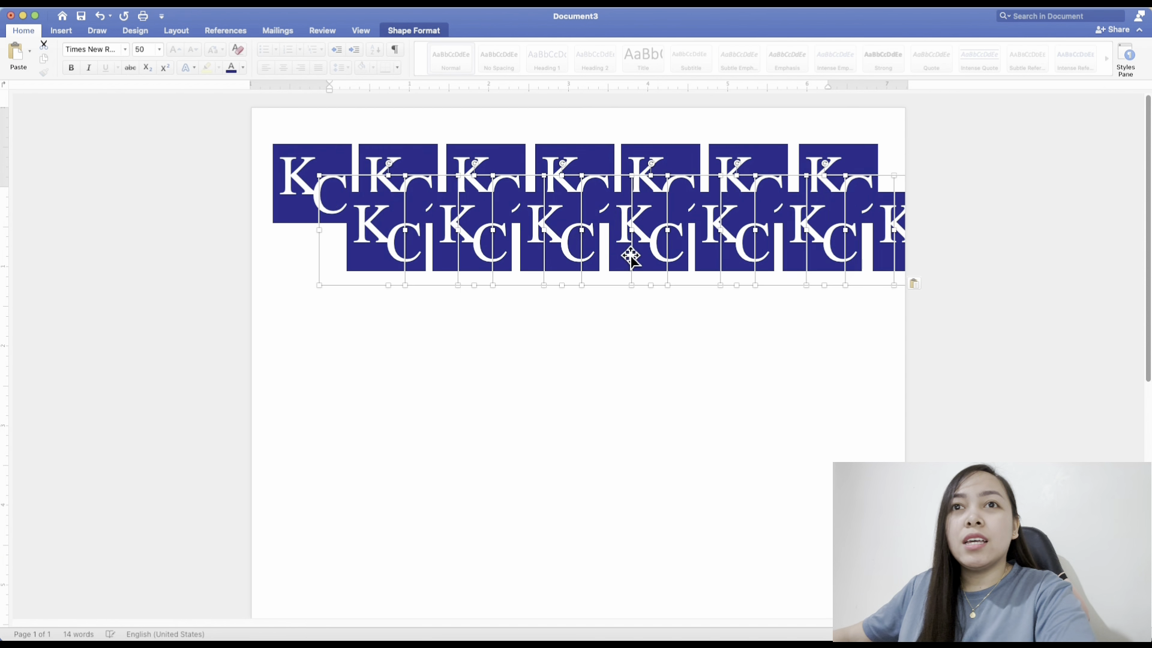
drag(575, 265, 534, 291)
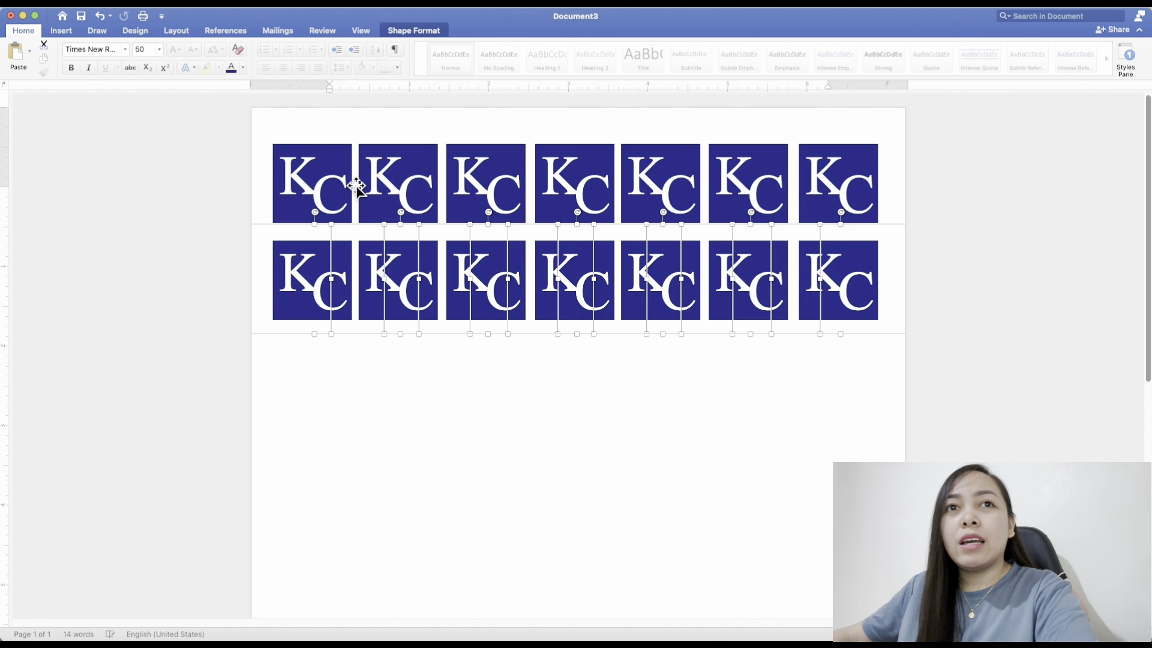
- Duplicate both rows of logos together and align the copies below them, making four rows of seven
shift+click(329, 201)
shift+click(414, 193)
shift+click(490, 193)
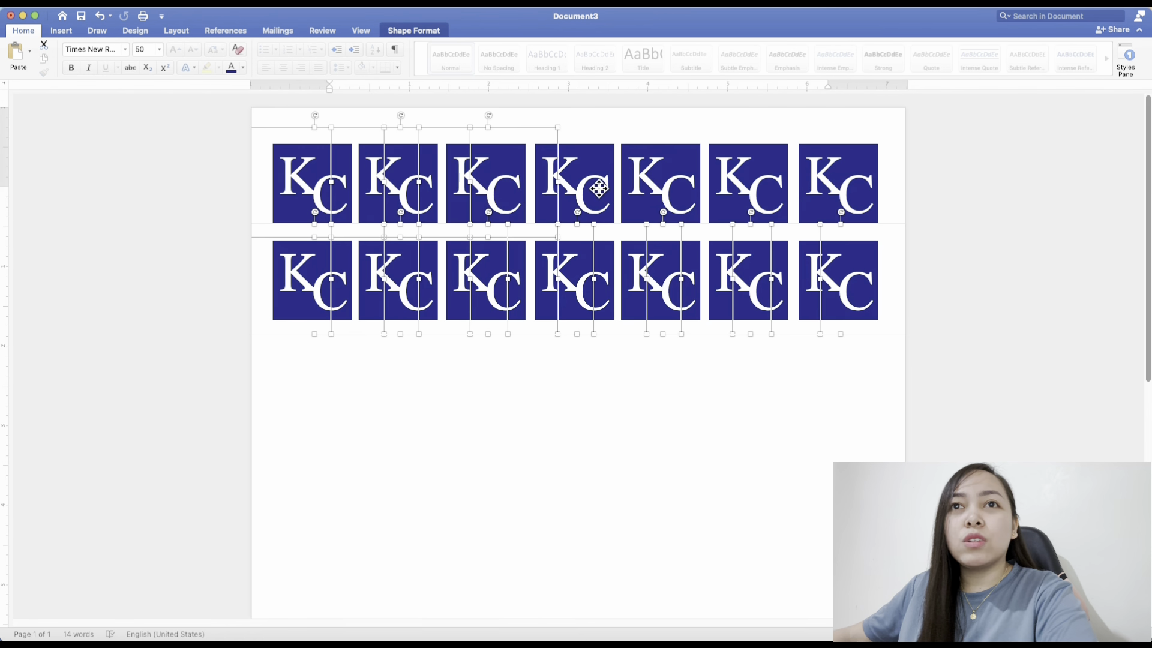
shift+click(599, 189)
shift+click(663, 190)
shift+click(765, 192)
shift+click(843, 191)
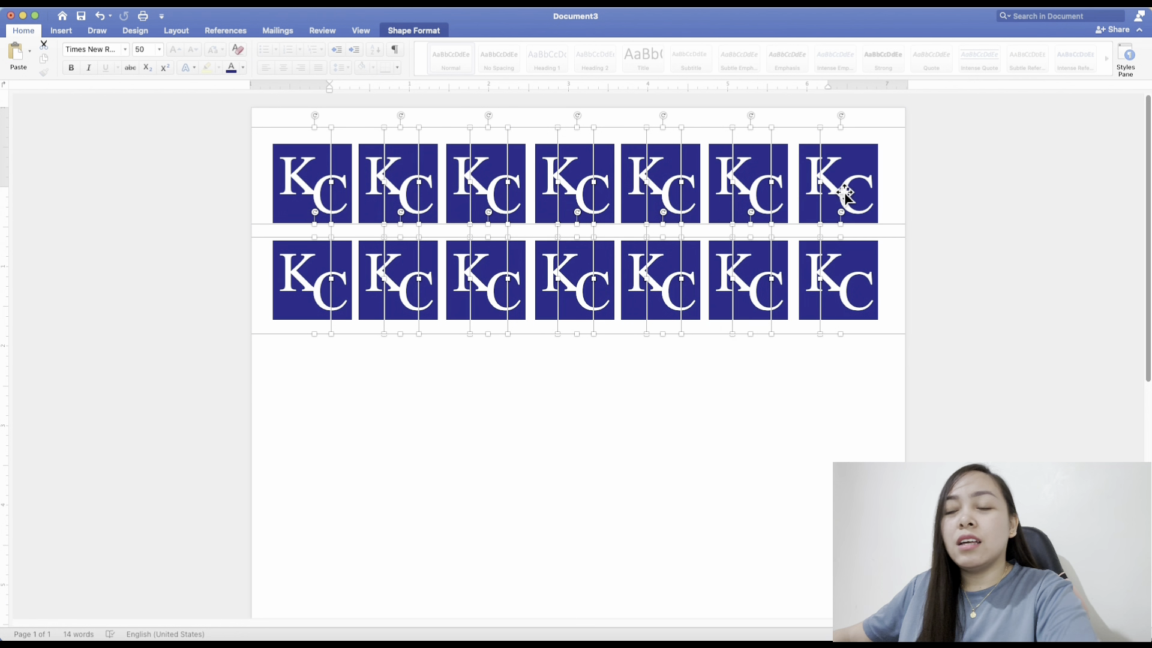
key(super+v)
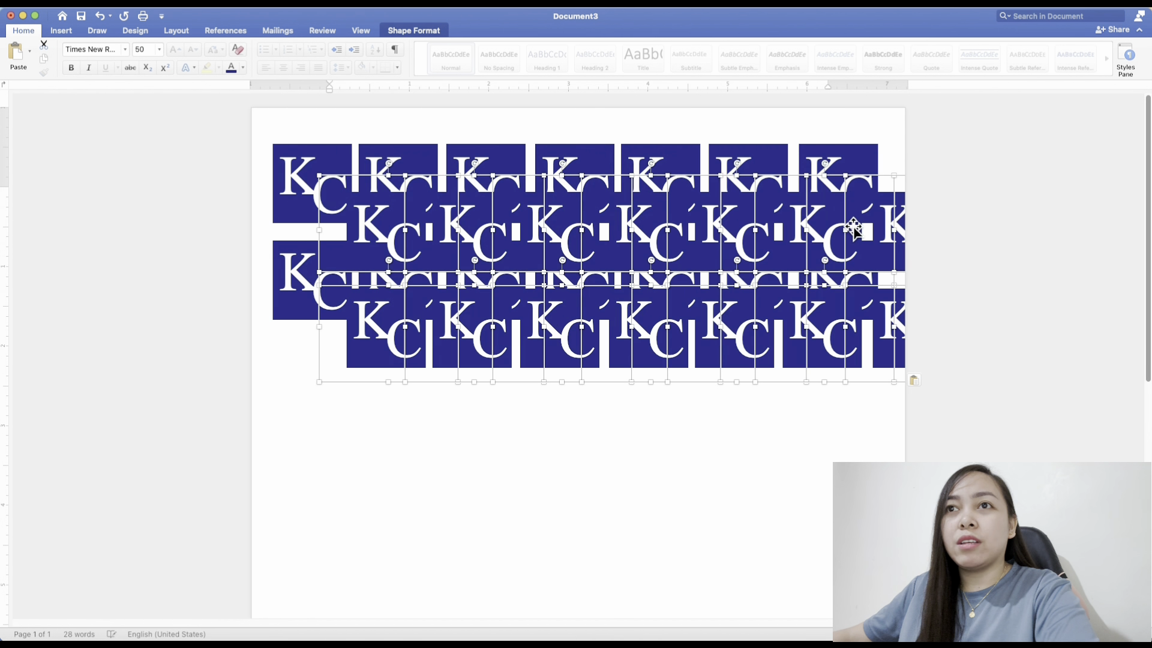
drag(843, 264, 804, 360)
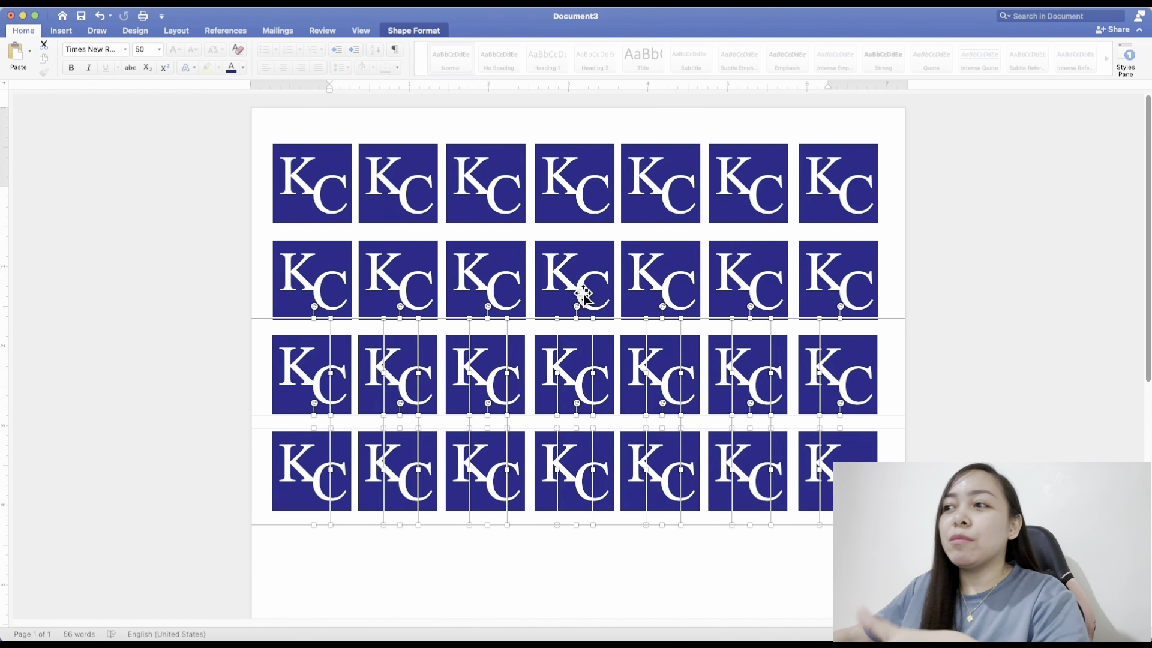
scroll(583, 294, down, 5)
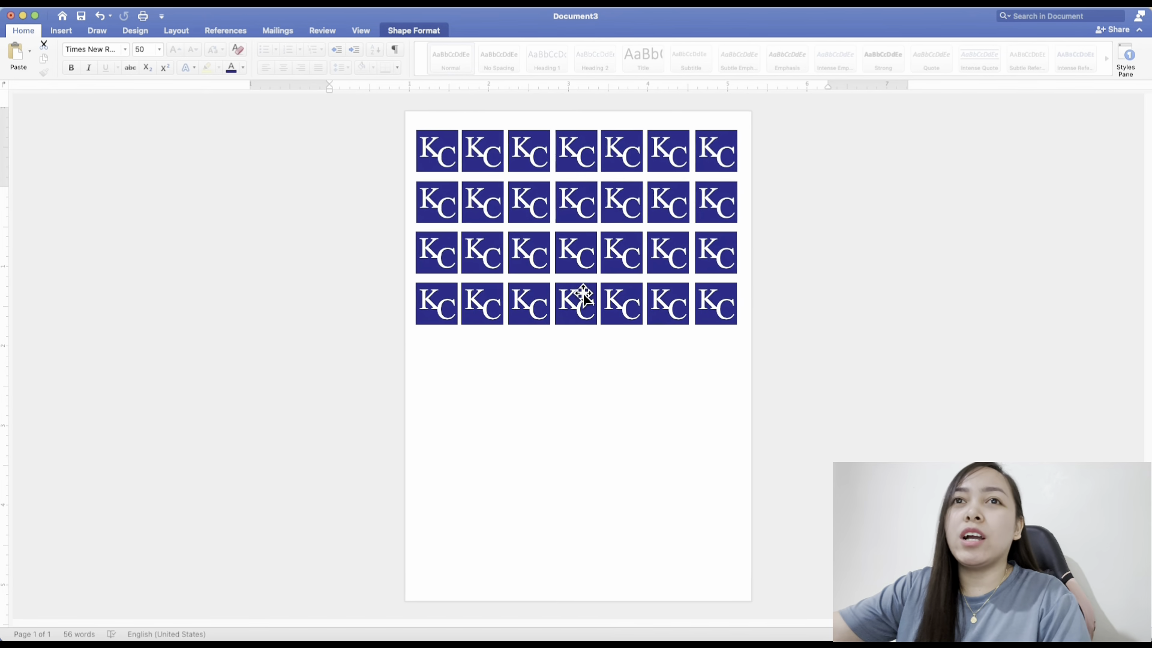
click(952, 223)
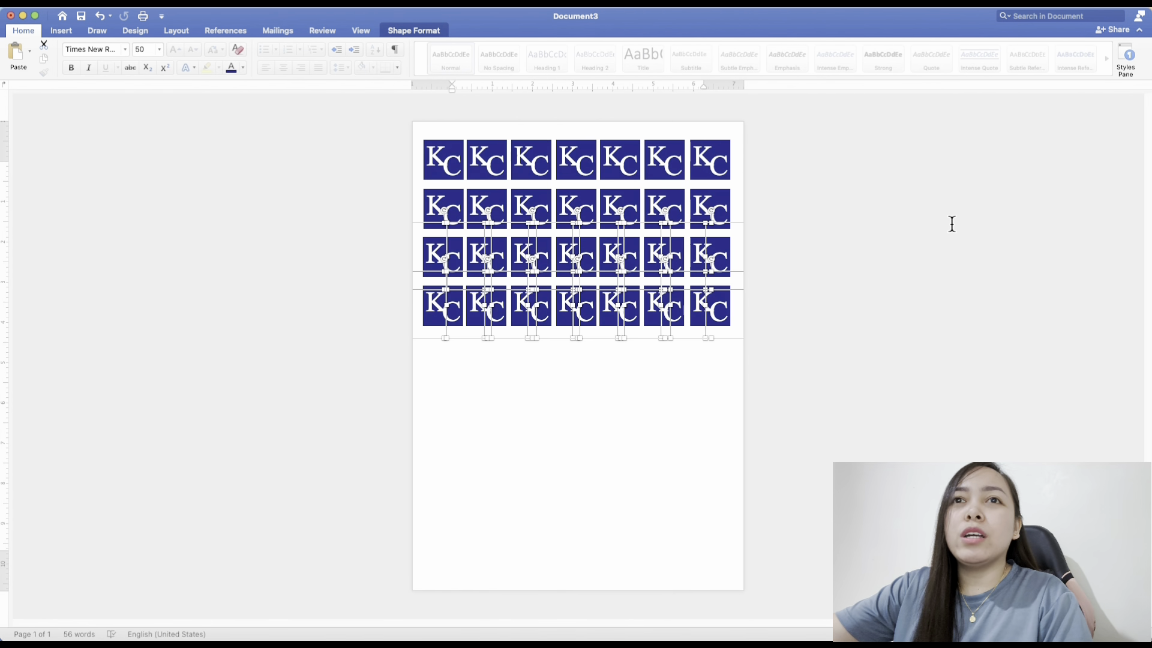
scroll(951, 224, up, 5)
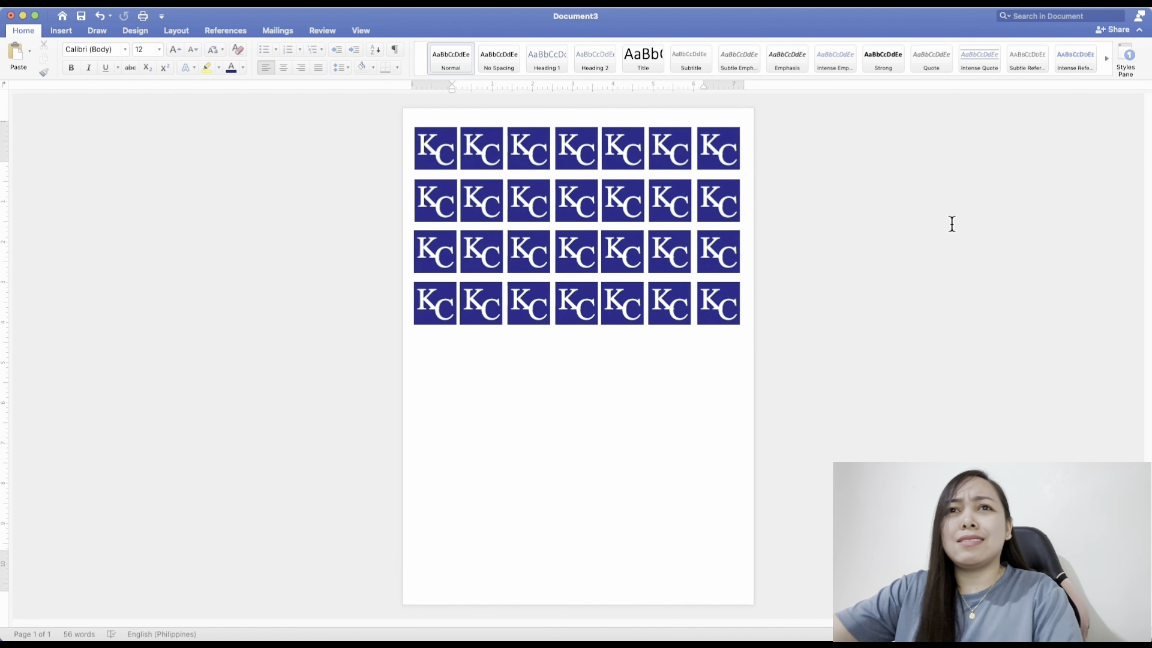